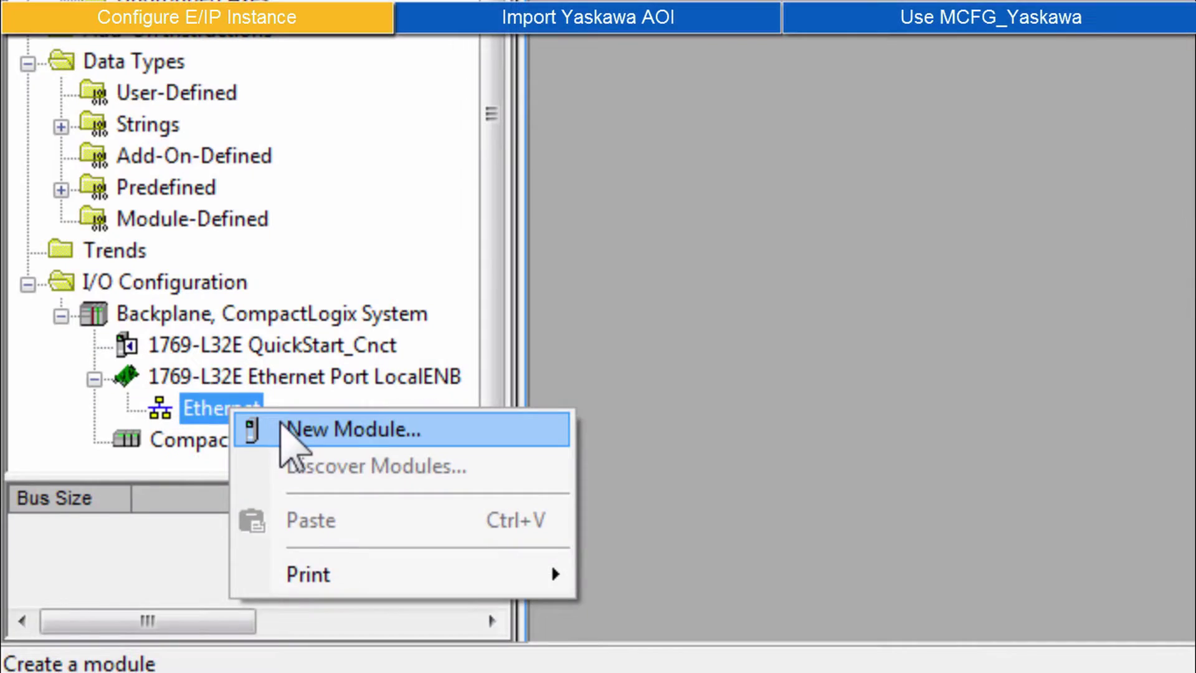
# Step: Enter 64 as the module's Output connection size
pyautogui.click(352, 429)
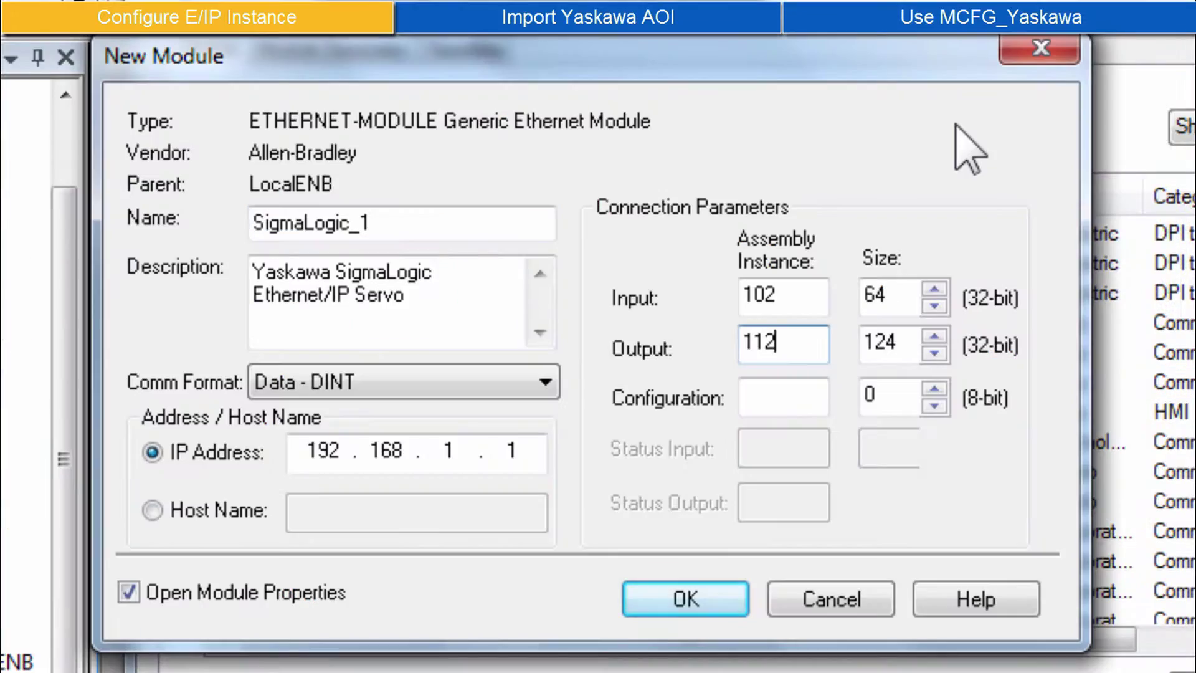
pyautogui.press('Tab')
pyautogui.write('64')
pyautogui.press('Tab')
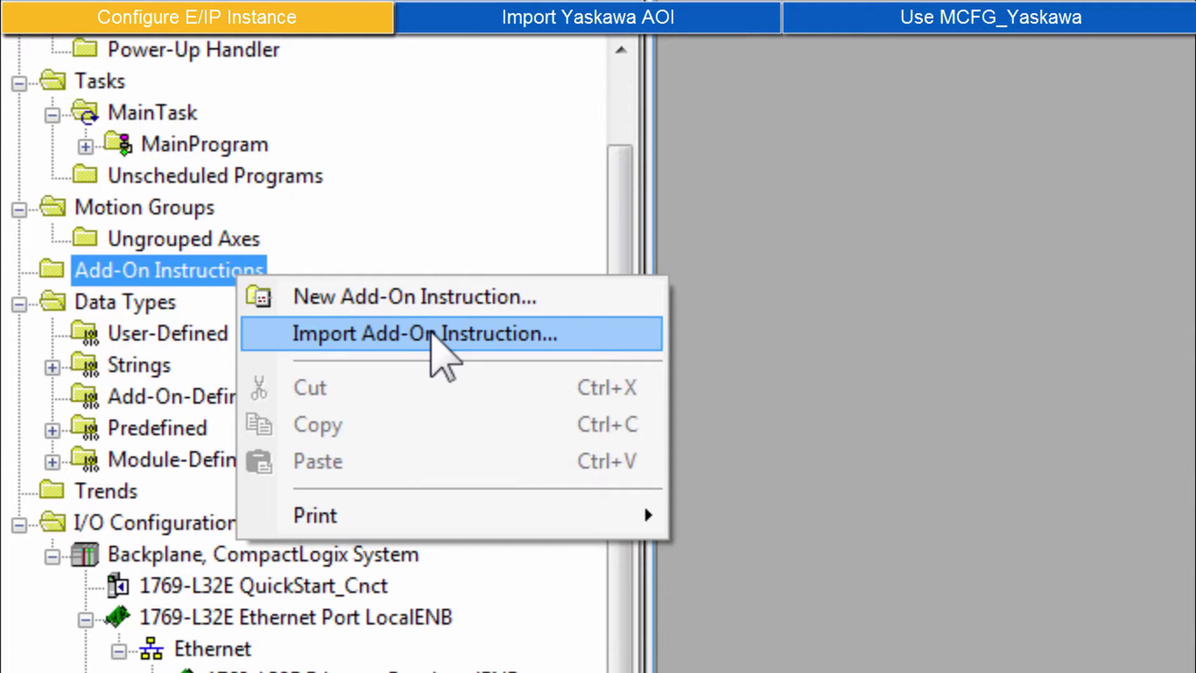
# Step: Import the MCFG_Yaskawa add-on instruction and place it on rung 0
pyautogui.click(432, 332)
pyautogui.click(803, 427)
pyautogui.click(1095, 619)
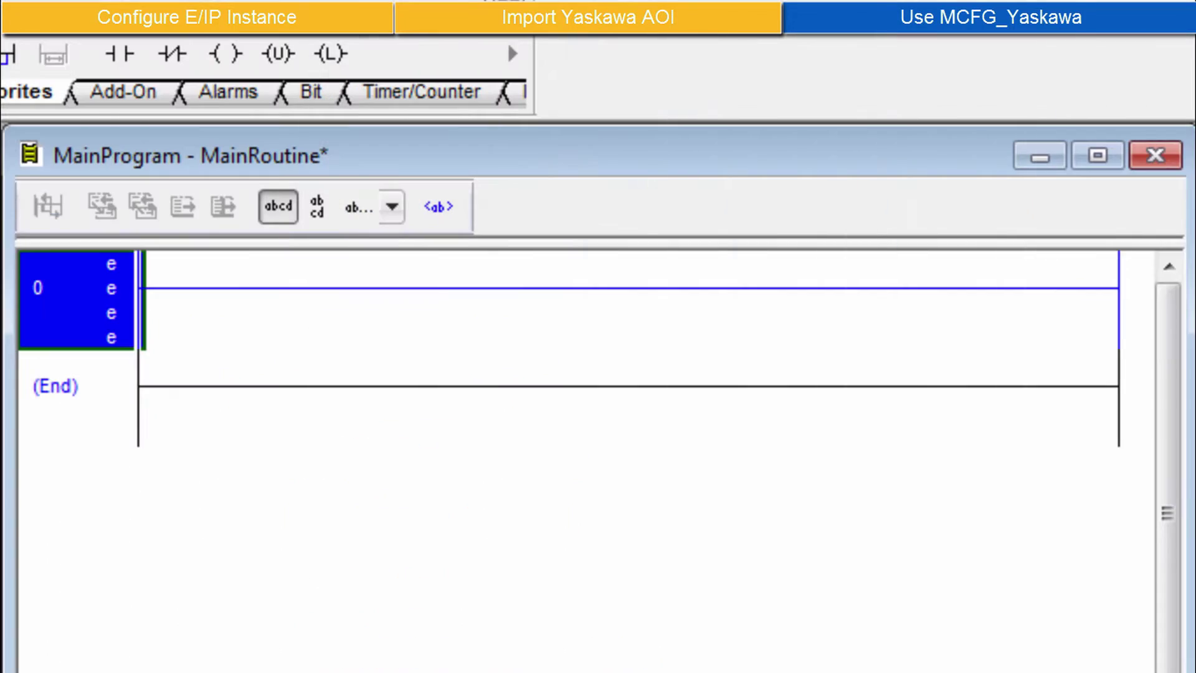
pyautogui.click(125, 93)
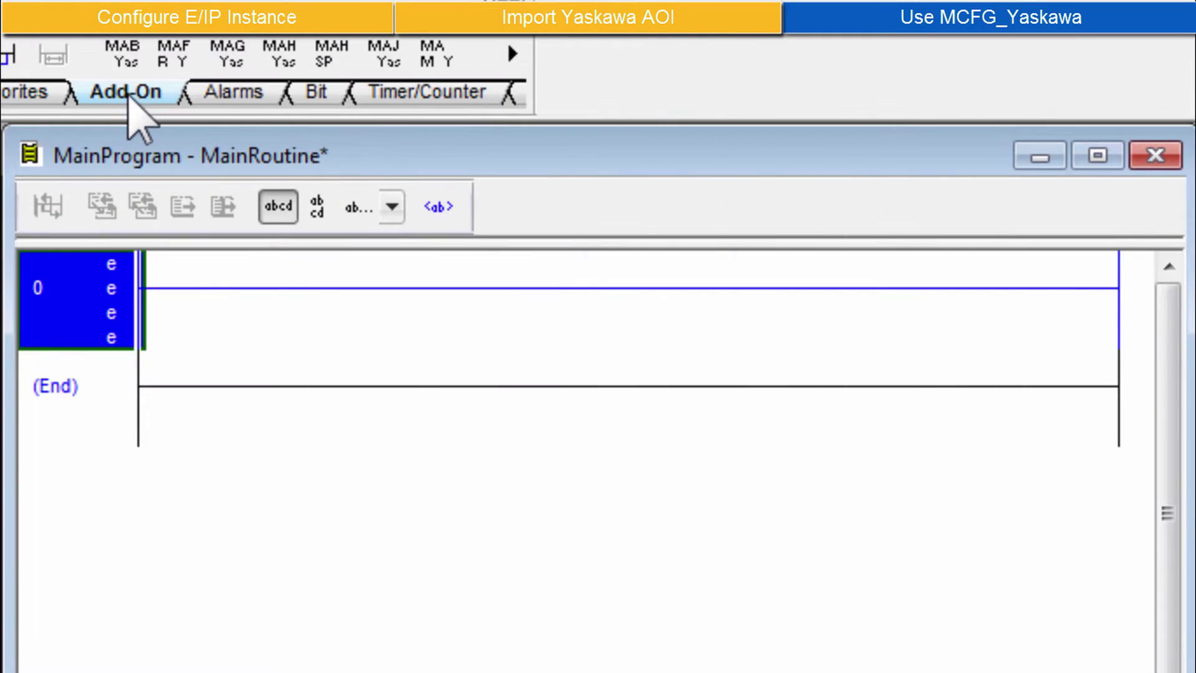
pyautogui.click(540, 55)
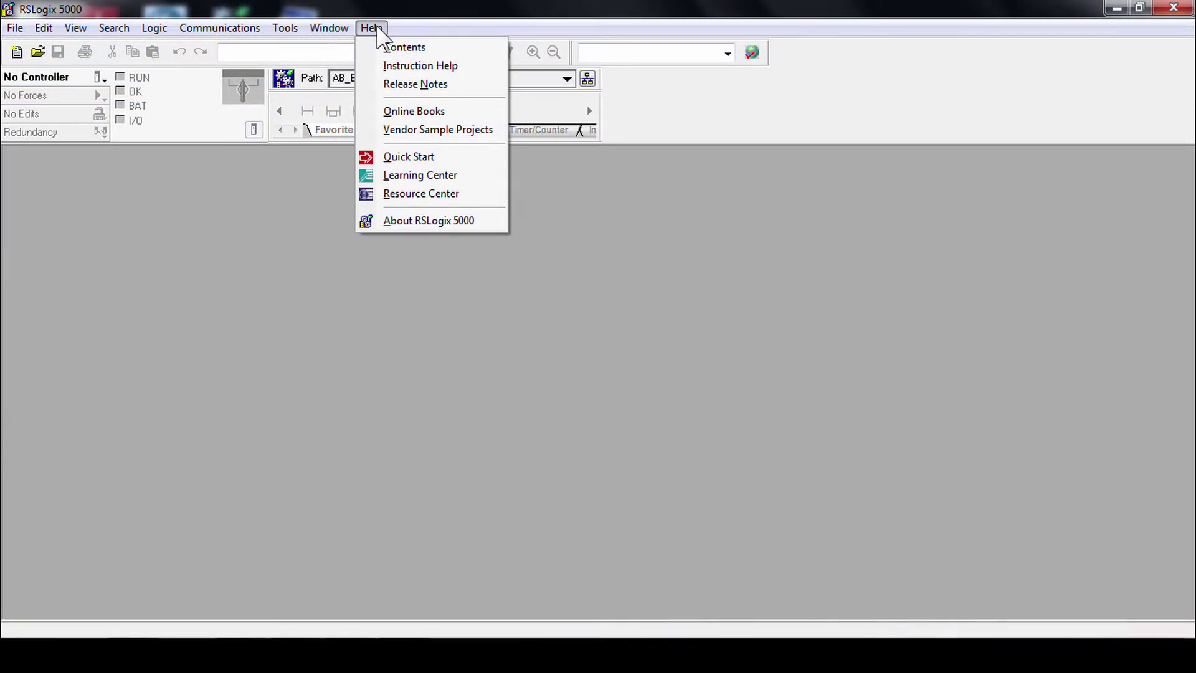
# Step: Confirm version V20.01.00 in About, then pick 1769-L32E revision 20 for a new controller
pyautogui.click(411, 222)
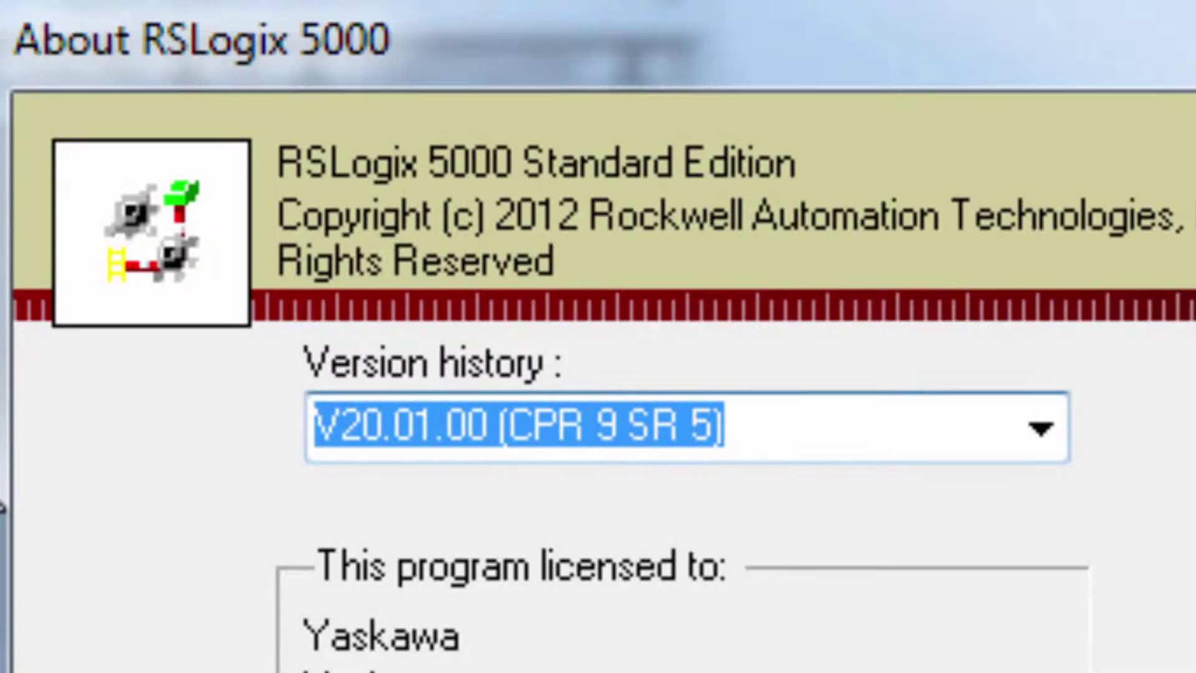
pyautogui.click(401, 427)
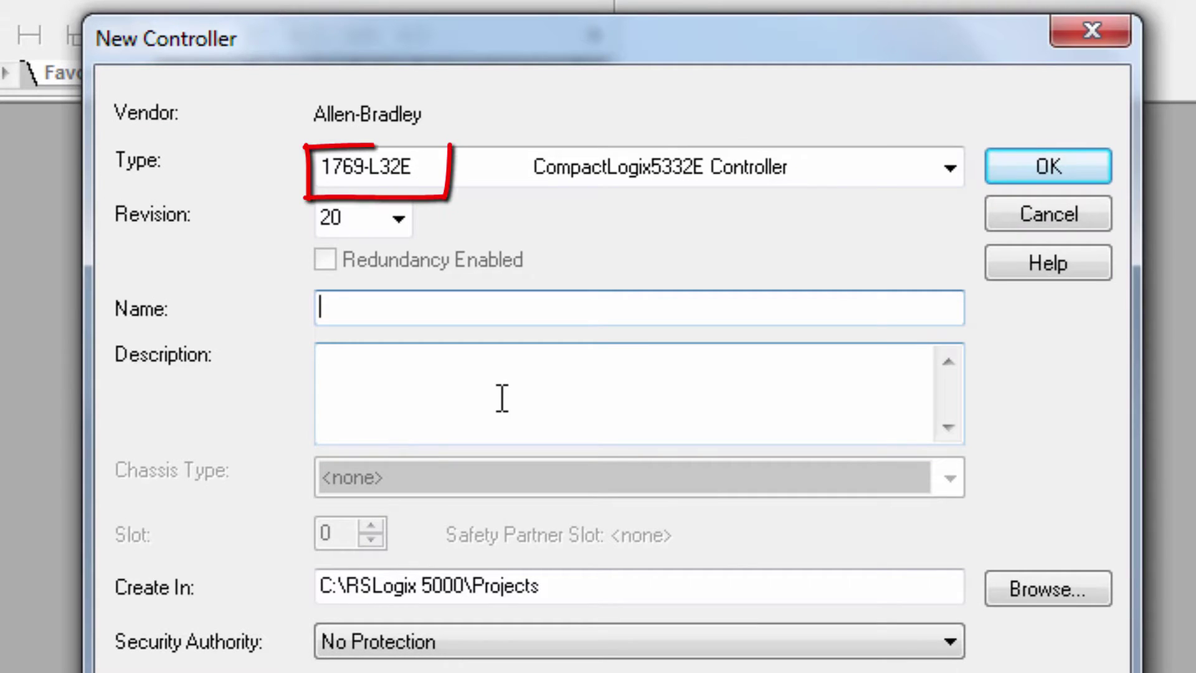
# Step: Name the controller QuickStart_Cnct and create the offline 1769-L32E project
pyautogui.write('QuickStart')
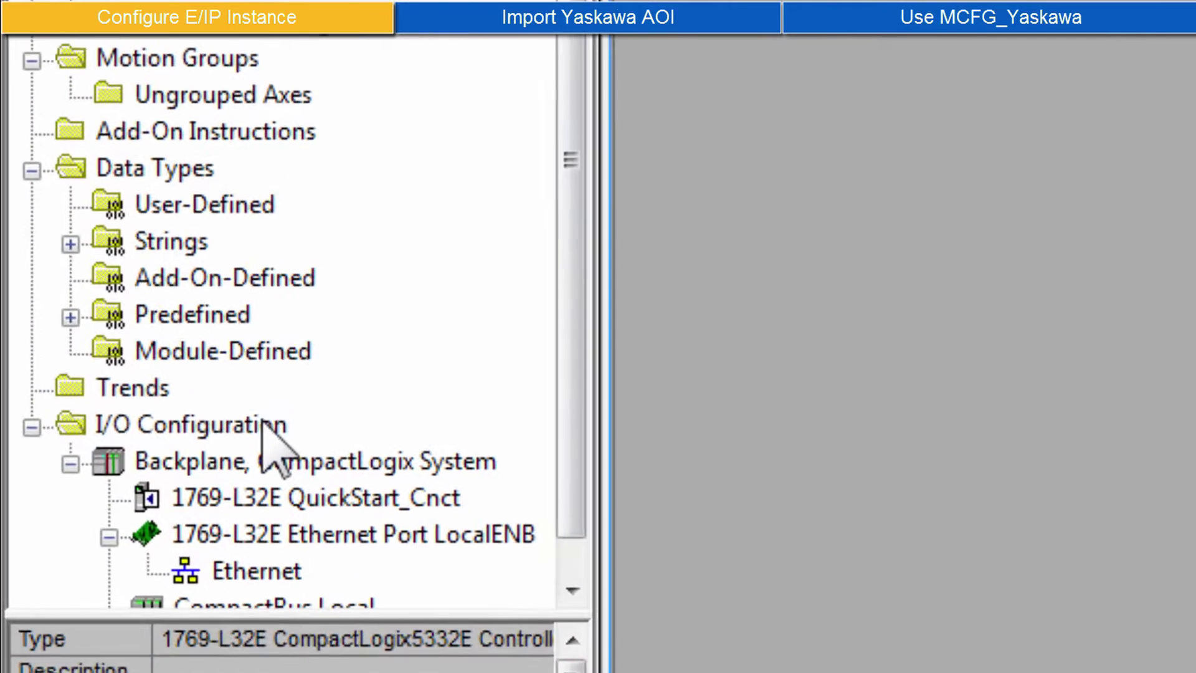
# Step: Create a Generic Ethernet Module (ETHERNET-MODULE) under the controller's Ethernet network
pyautogui.click(109, 492)
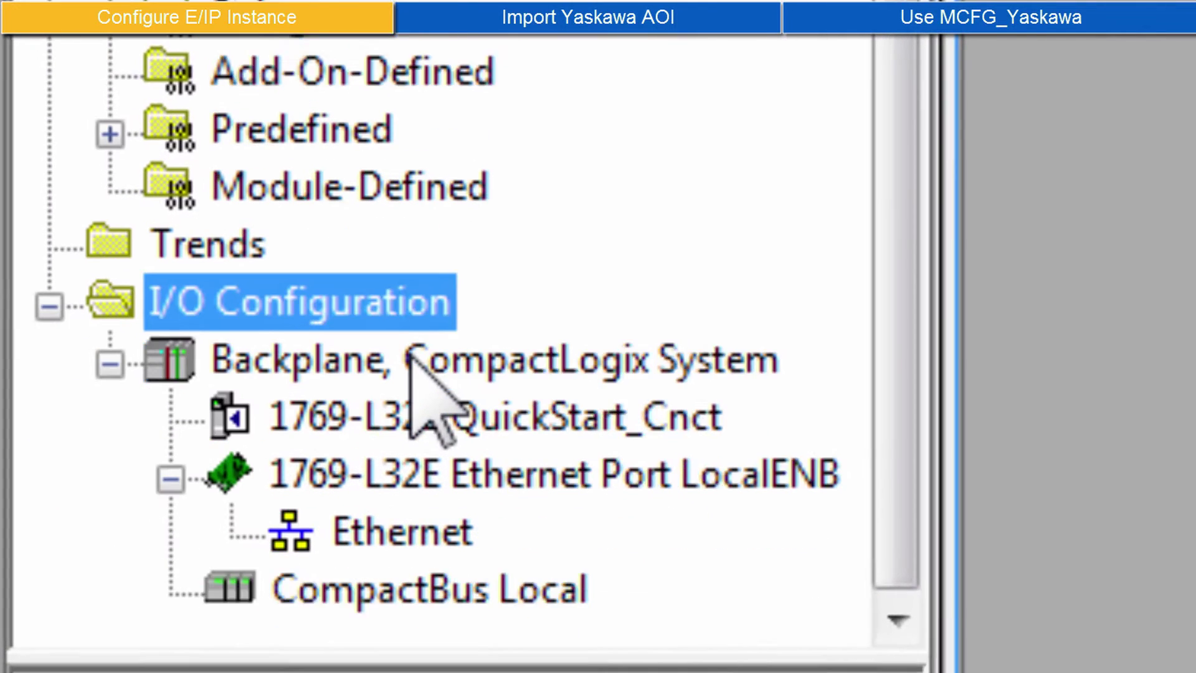
pyautogui.click(457, 536)
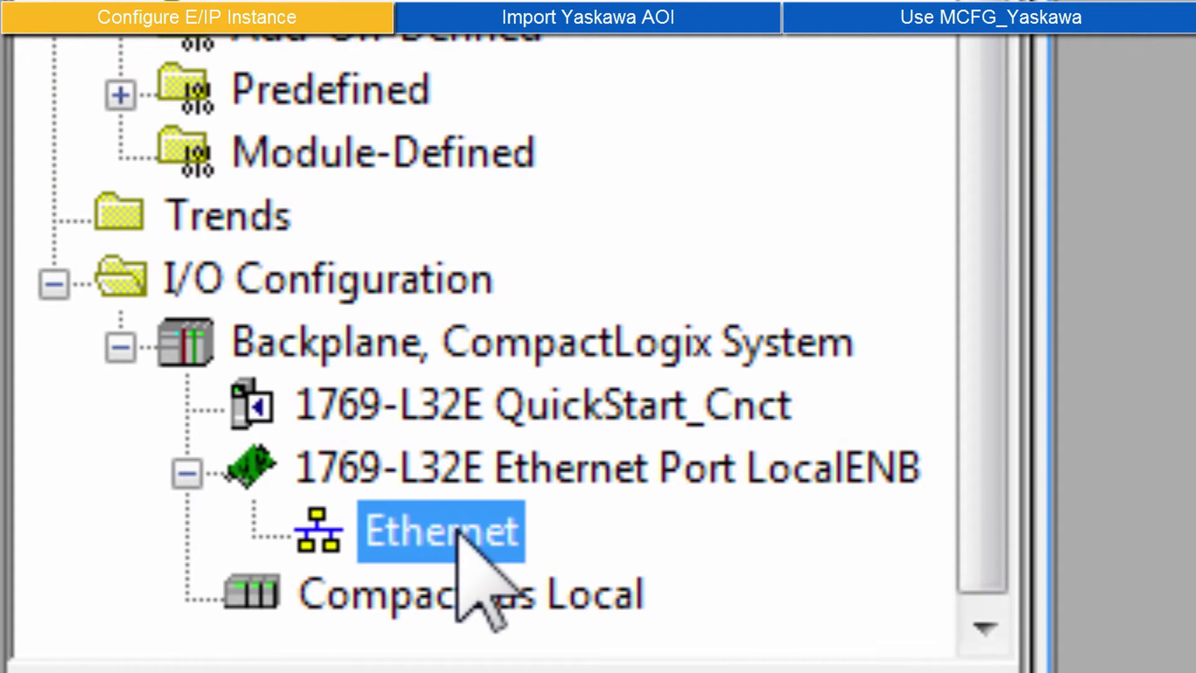
pyautogui.rightClick(458, 536)
pyautogui.click(545, 567)
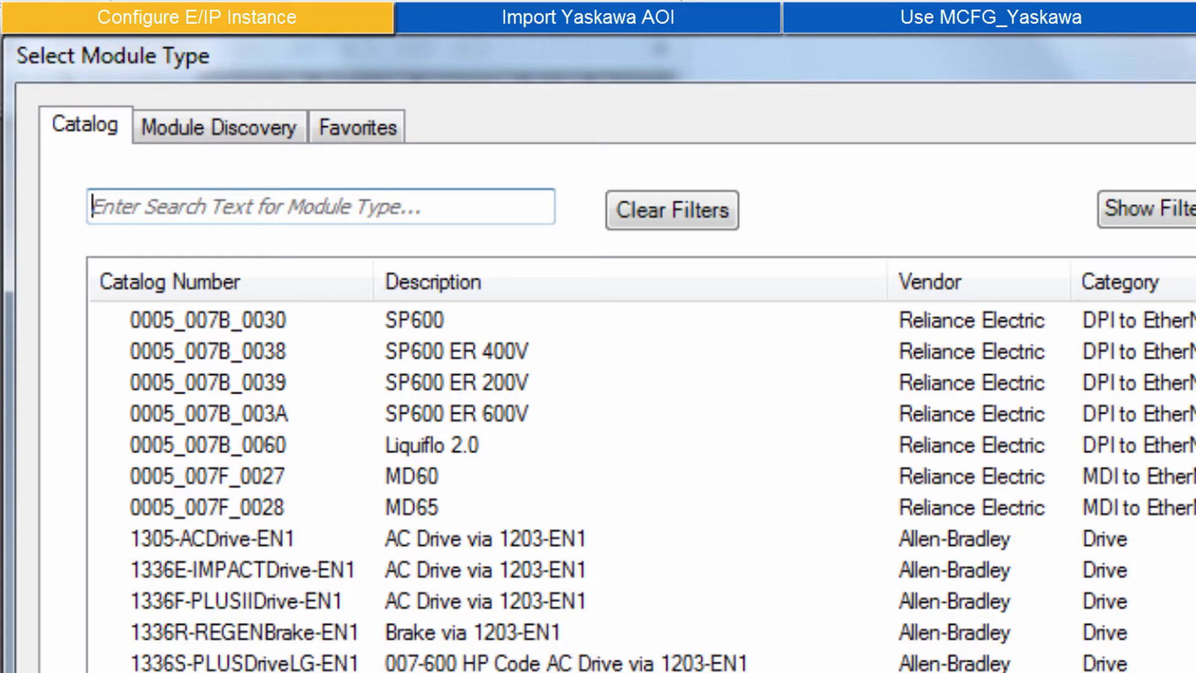
pyautogui.scroll(-10, 1190, 486)
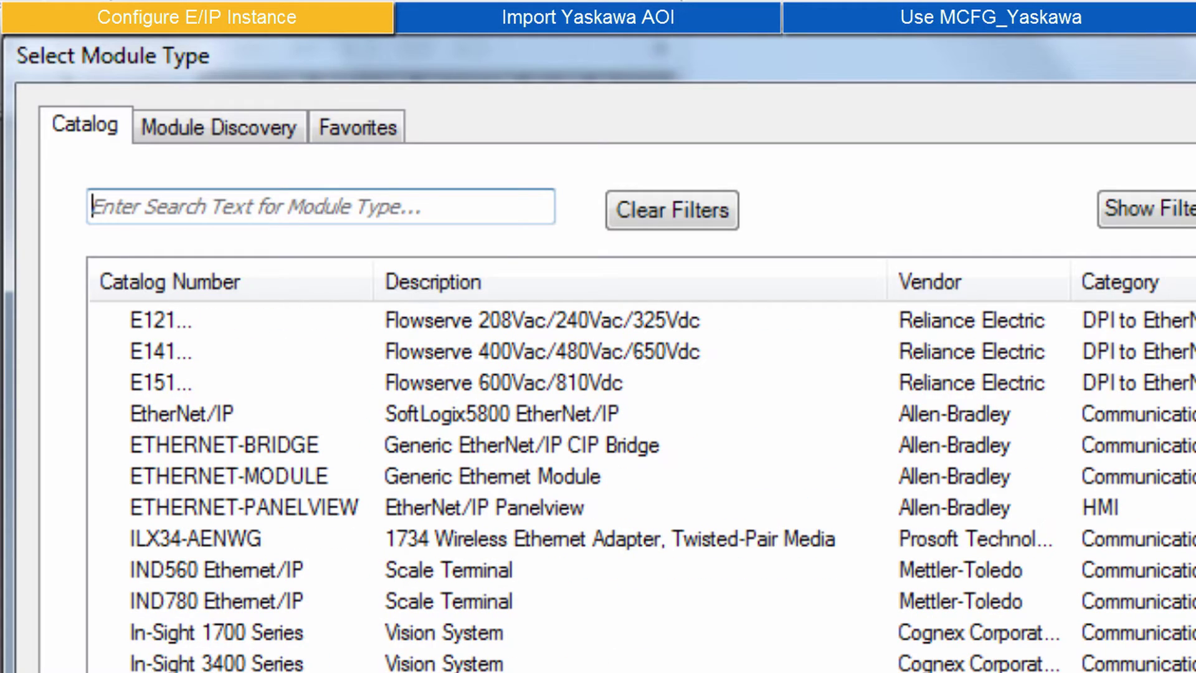
pyautogui.click(269, 477)
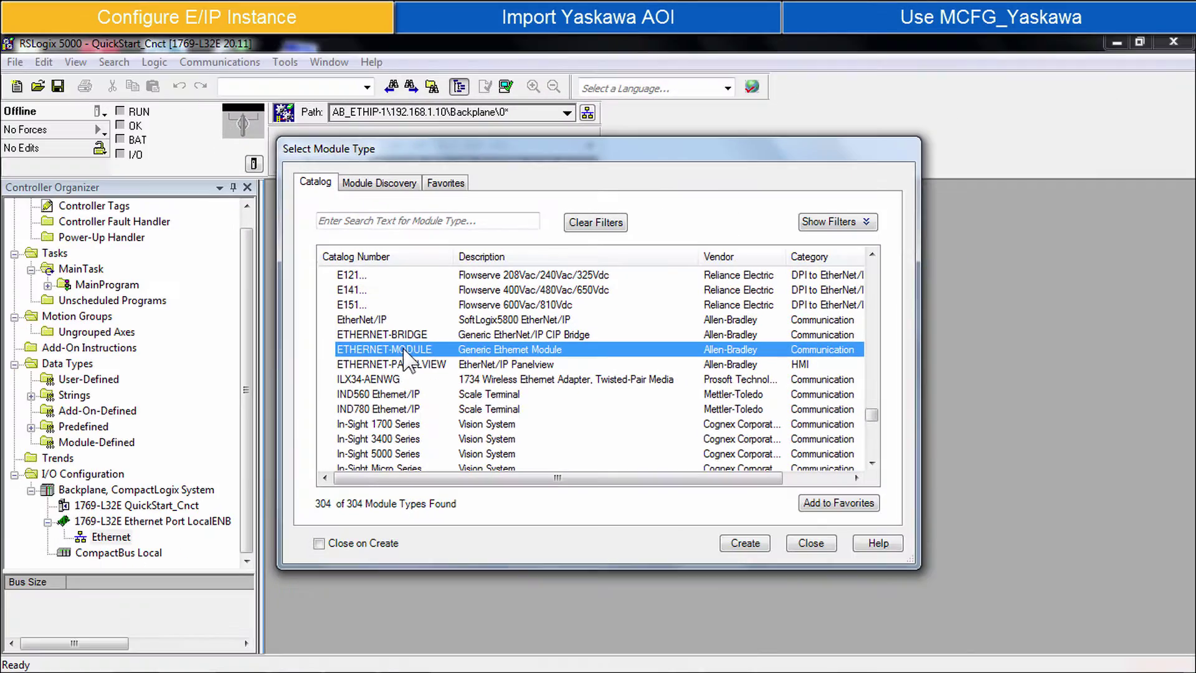
pyautogui.click(745, 543)
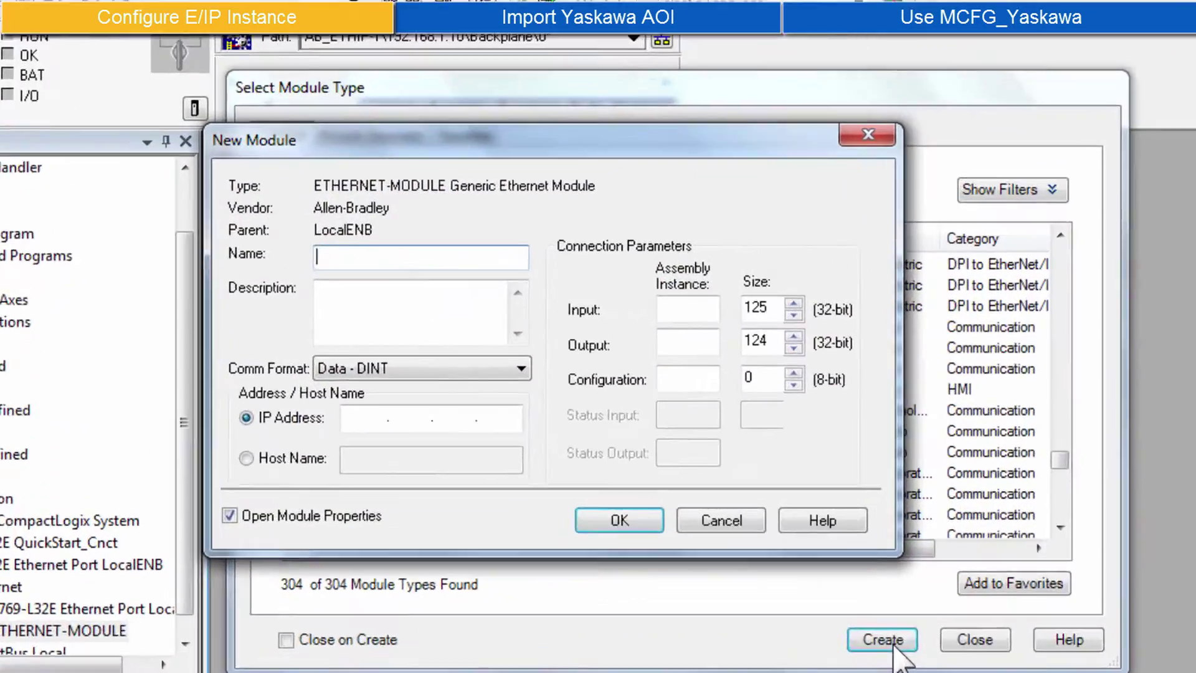
# Step: Name the module SigmaLogic_1, add a Yaskawa SigmaLogic description, and set IP 192.168.1.1
pyautogui.write('SigmaLogic_1')
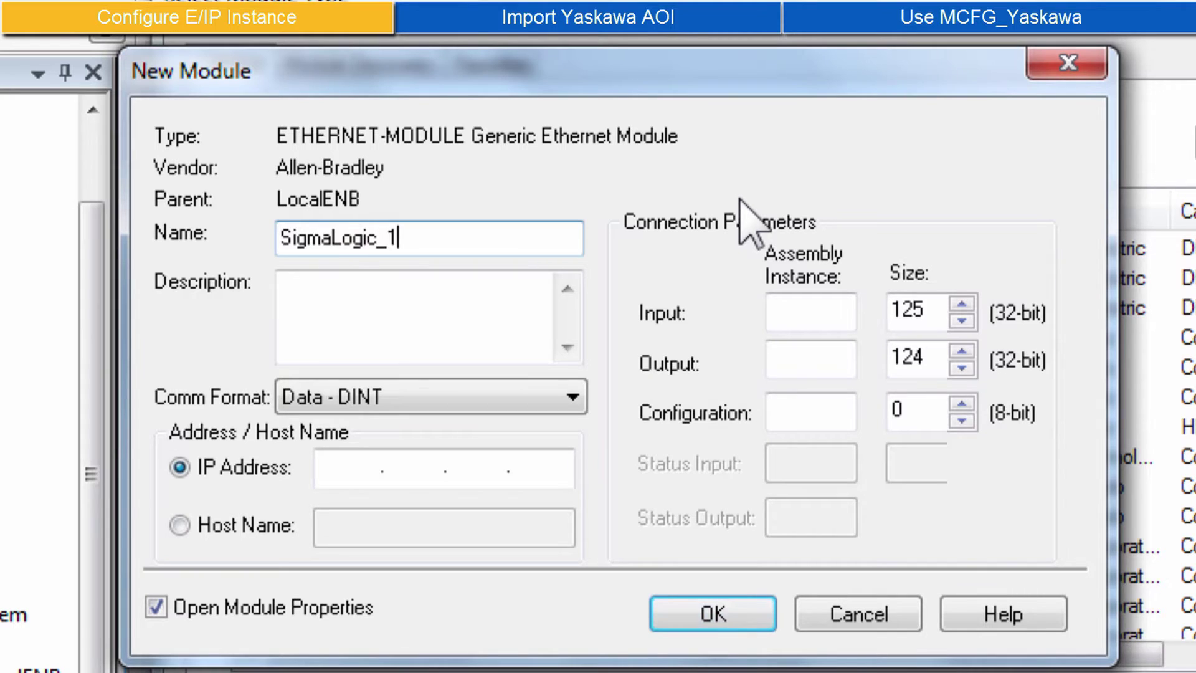
pyautogui.press('Tab')
pyautogui.write('Yaskawa SigmaLogic Ethernet/')
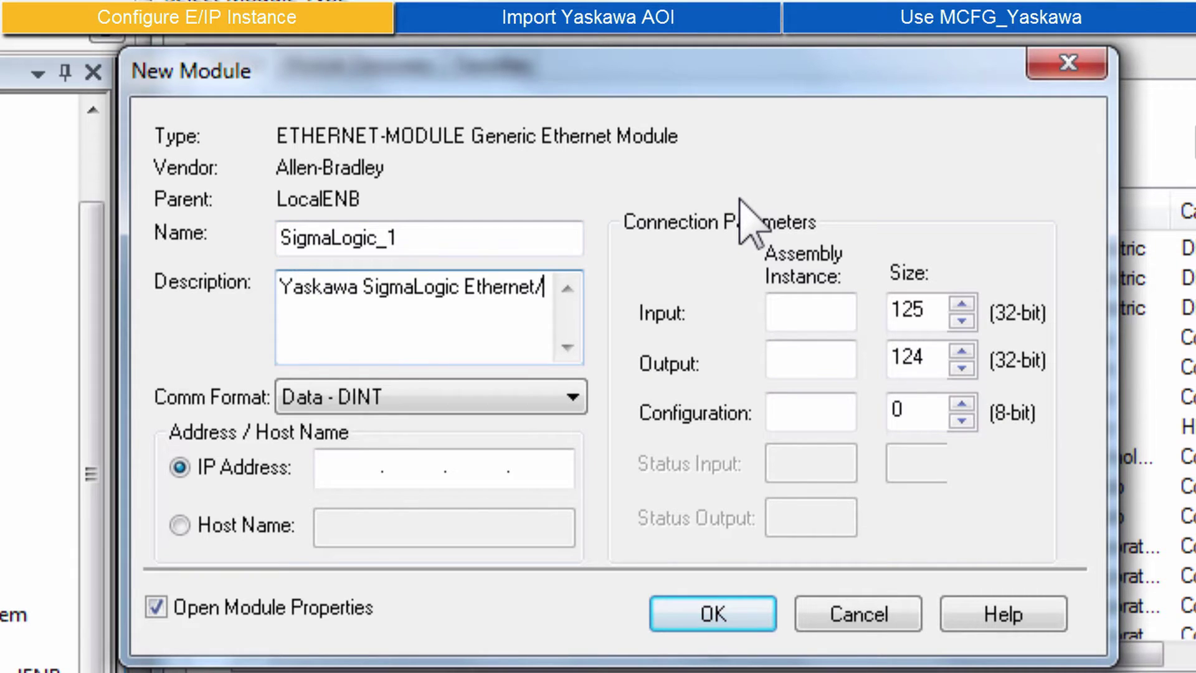
pyautogui.write('IP Serv')
pyautogui.press('BackSpace')
pyautogui.press('BackSpace')
pyautogui.press('BackSpace')
pyautogui.press('BackSpace')
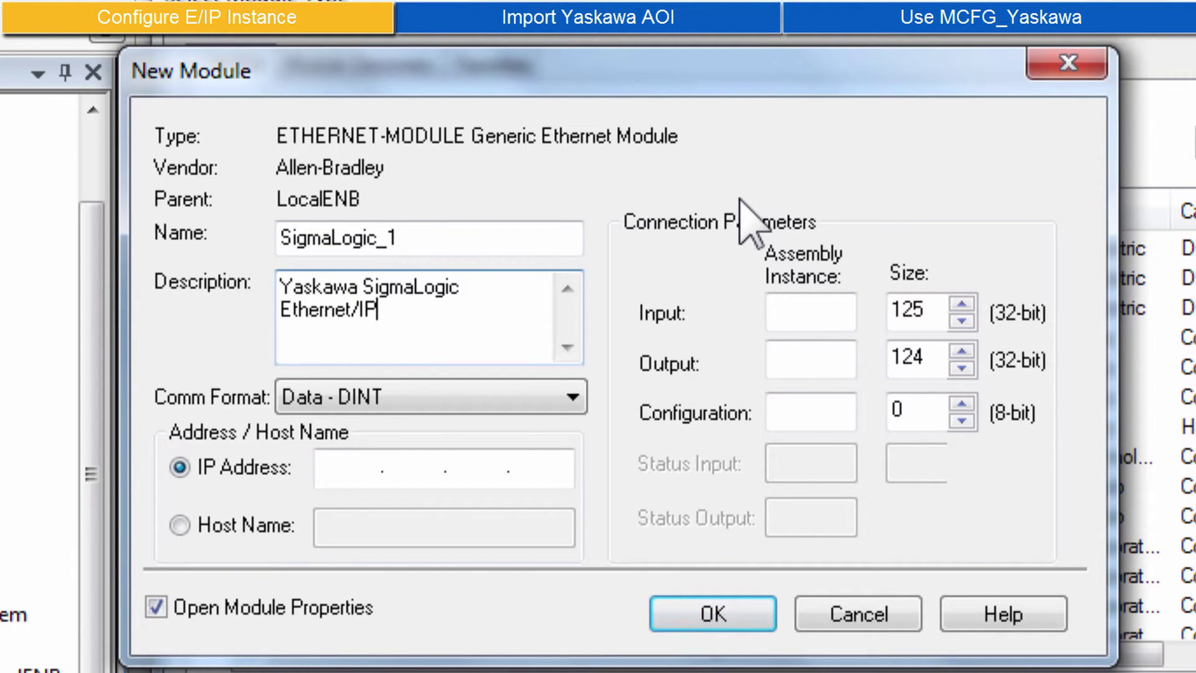
pyautogui.write('Servo')
pyautogui.click(349, 469)
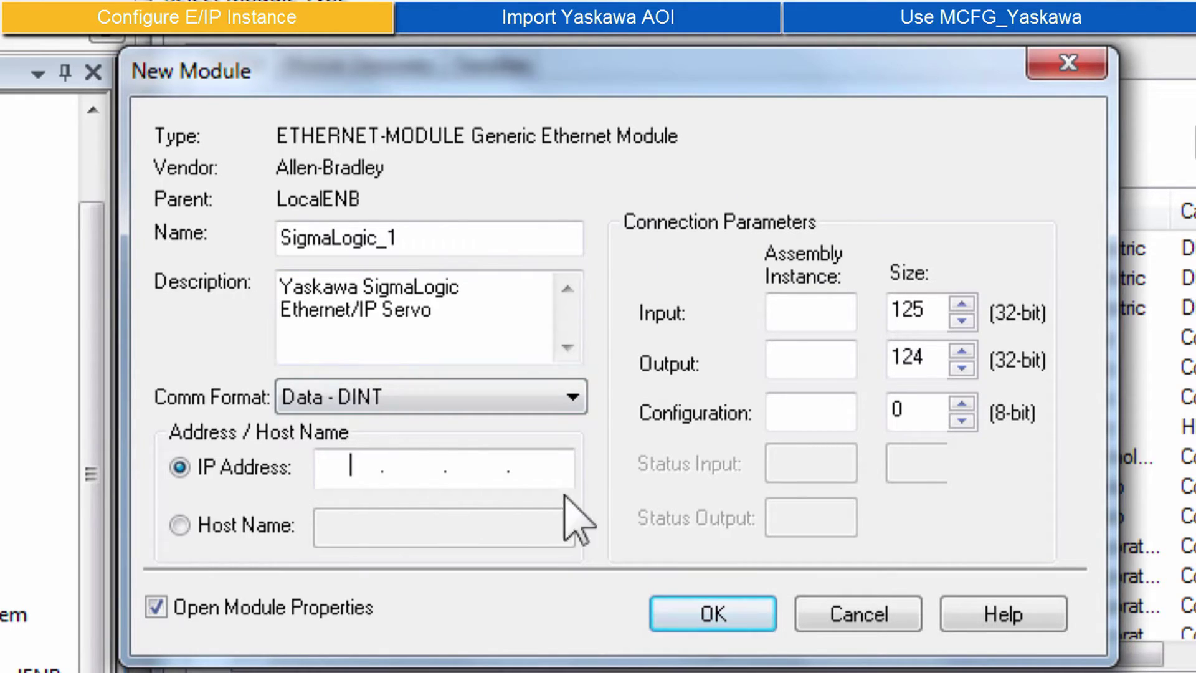
pyautogui.write('192168')
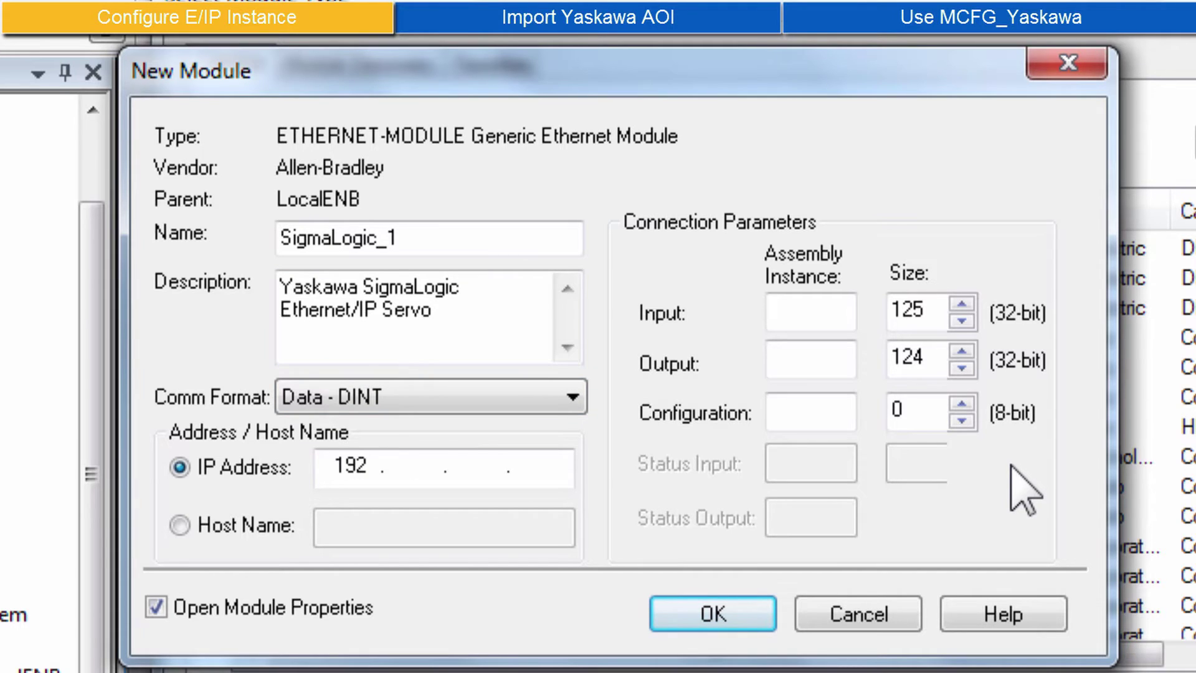
pyautogui.write('1')
pyautogui.write('1')
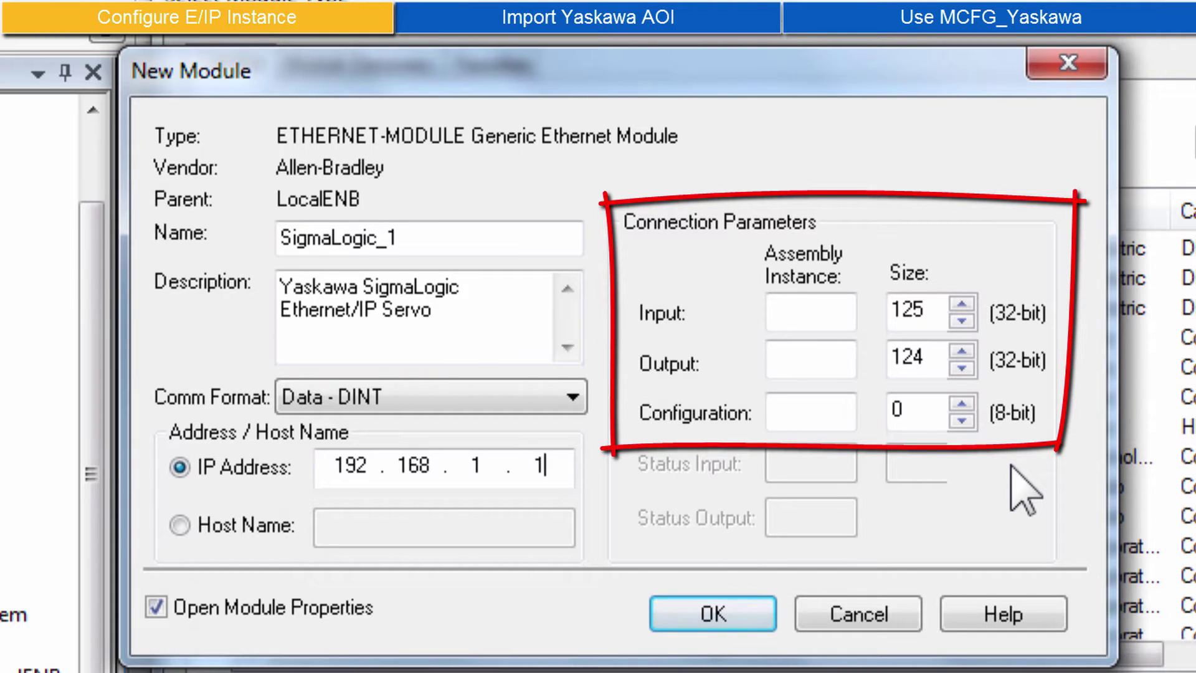
# Step: Set assembly instances and sizes: input 102/64, output 112/64, configuration 1/1
pyautogui.click(843, 322)
pyautogui.write('102')
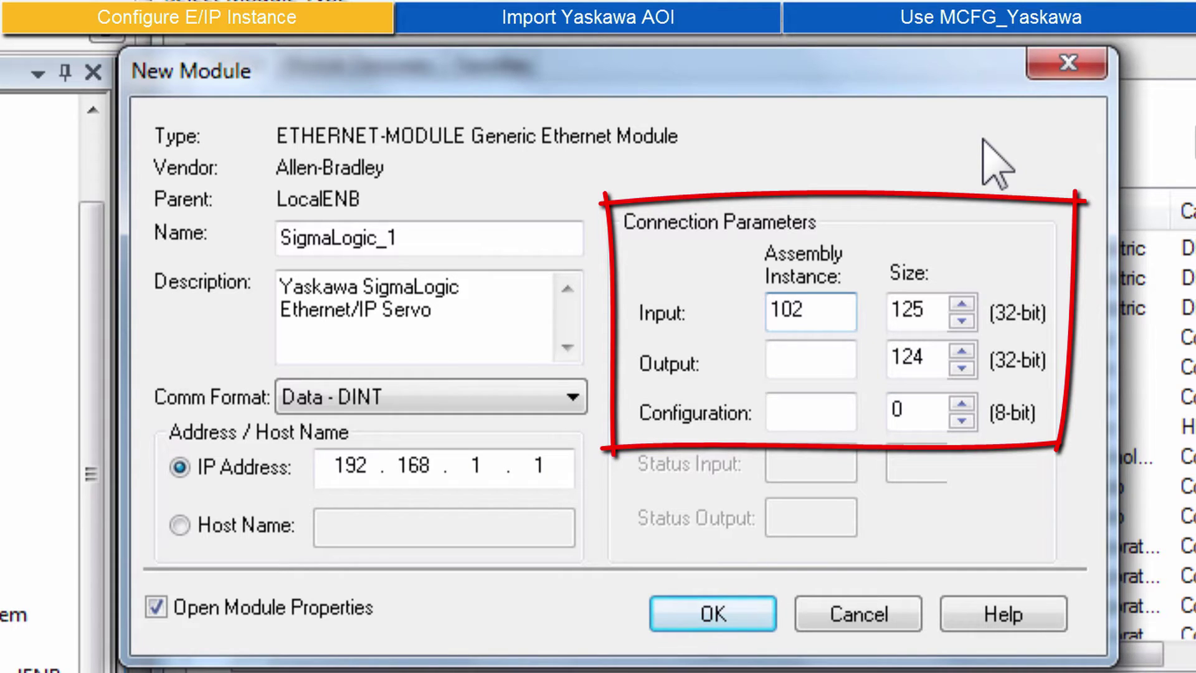
pyautogui.press('Tab')
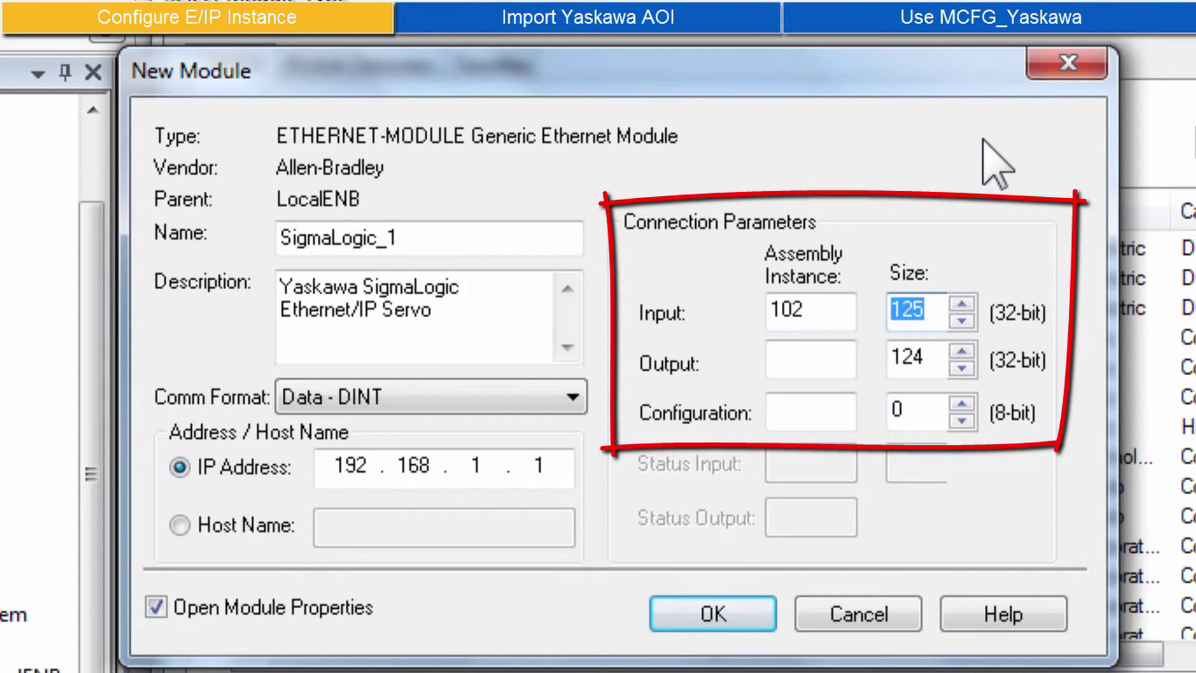
pyautogui.write('64')
pyautogui.press('Tab')
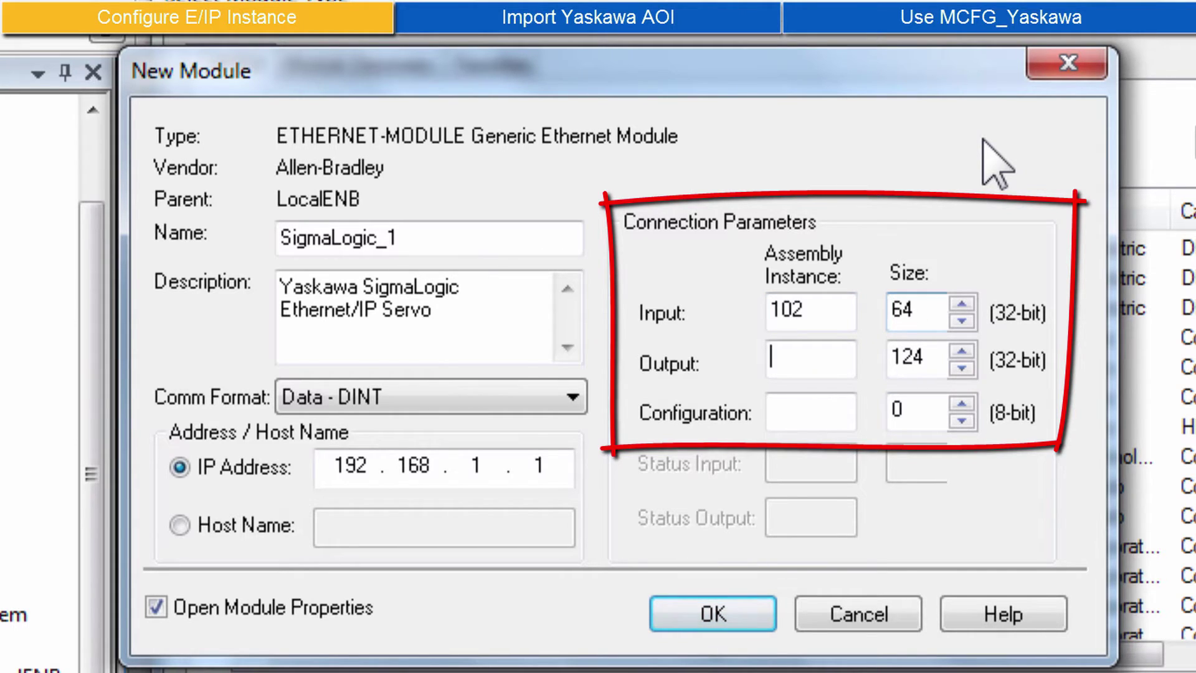
pyautogui.write('112')
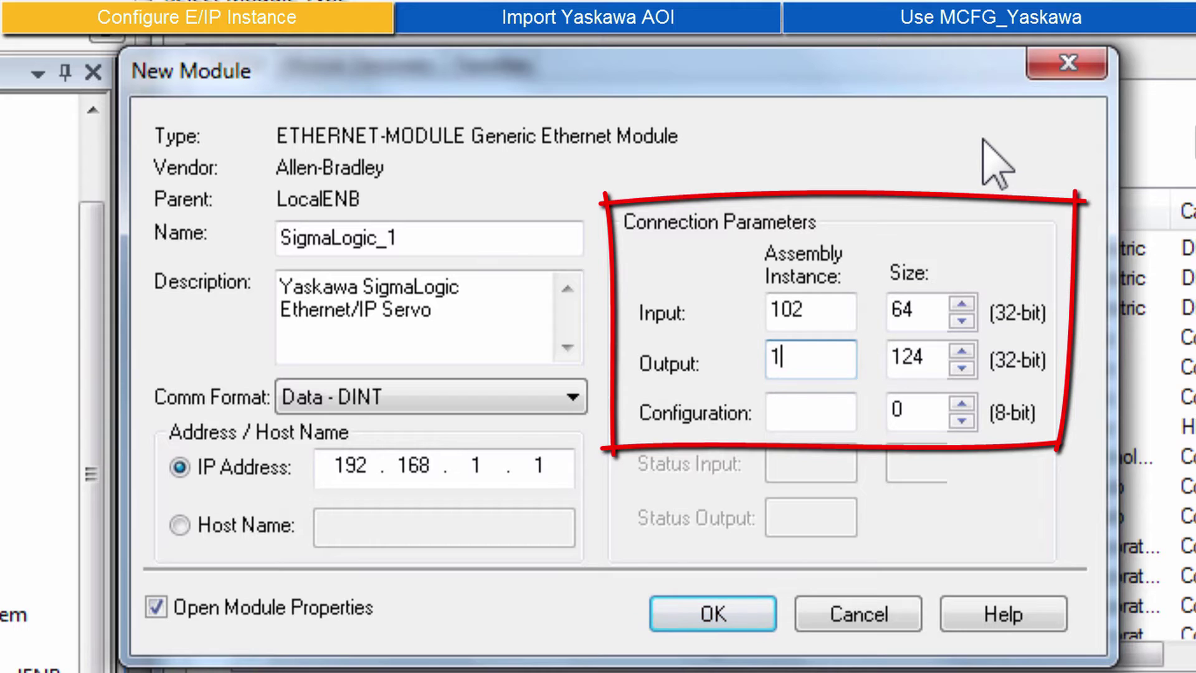
pyautogui.press('Tab')
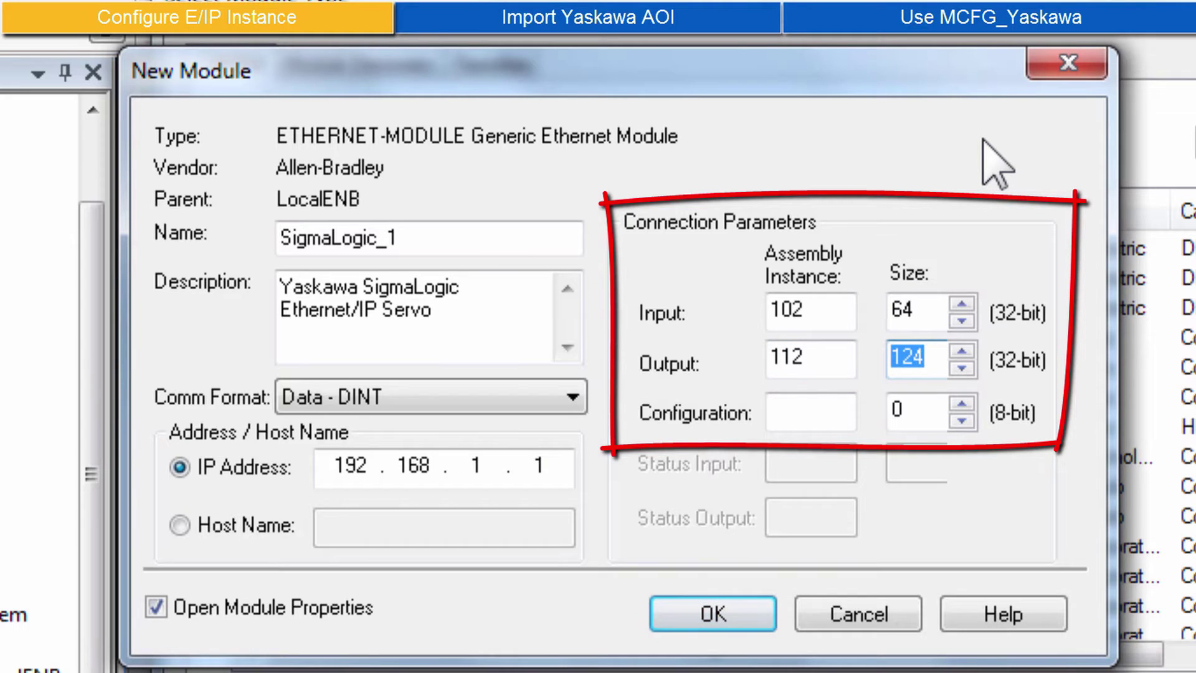
pyautogui.write('64')
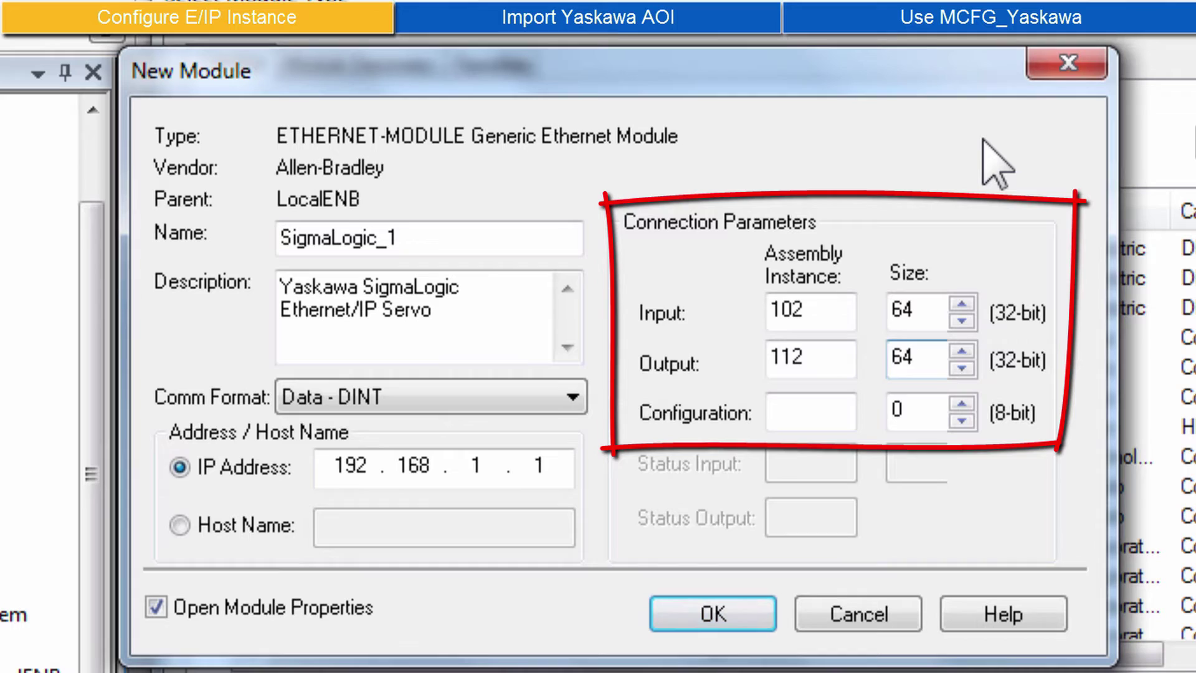
pyautogui.press('Tab')
pyautogui.write('1')
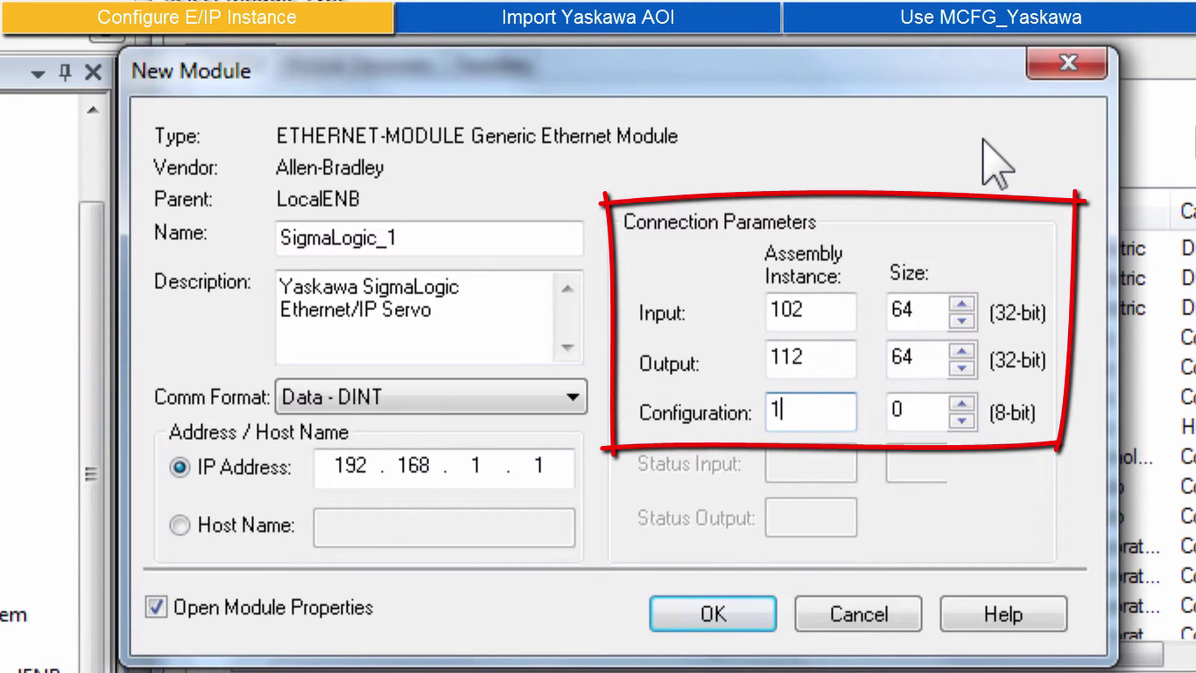
pyautogui.press('Tab')
pyautogui.write('1')
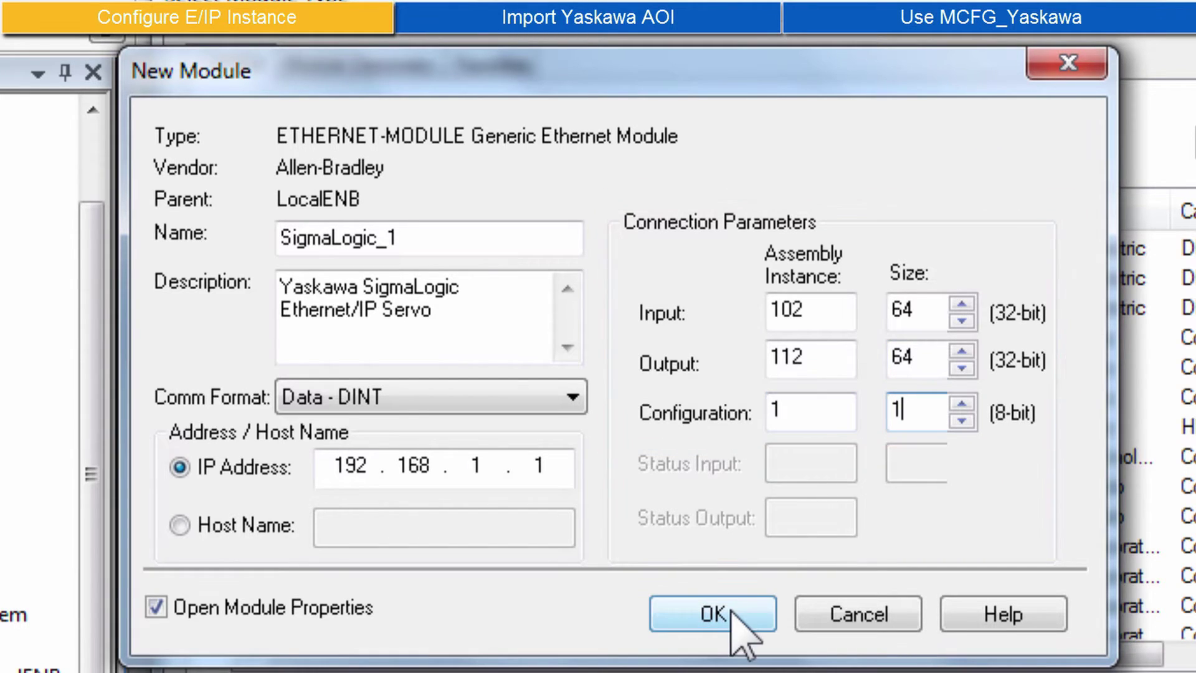
# Step: Add SigmaLogic_1, then change its Connection RPI from 10.0 to 12.0 ms
pyautogui.click(713, 613)
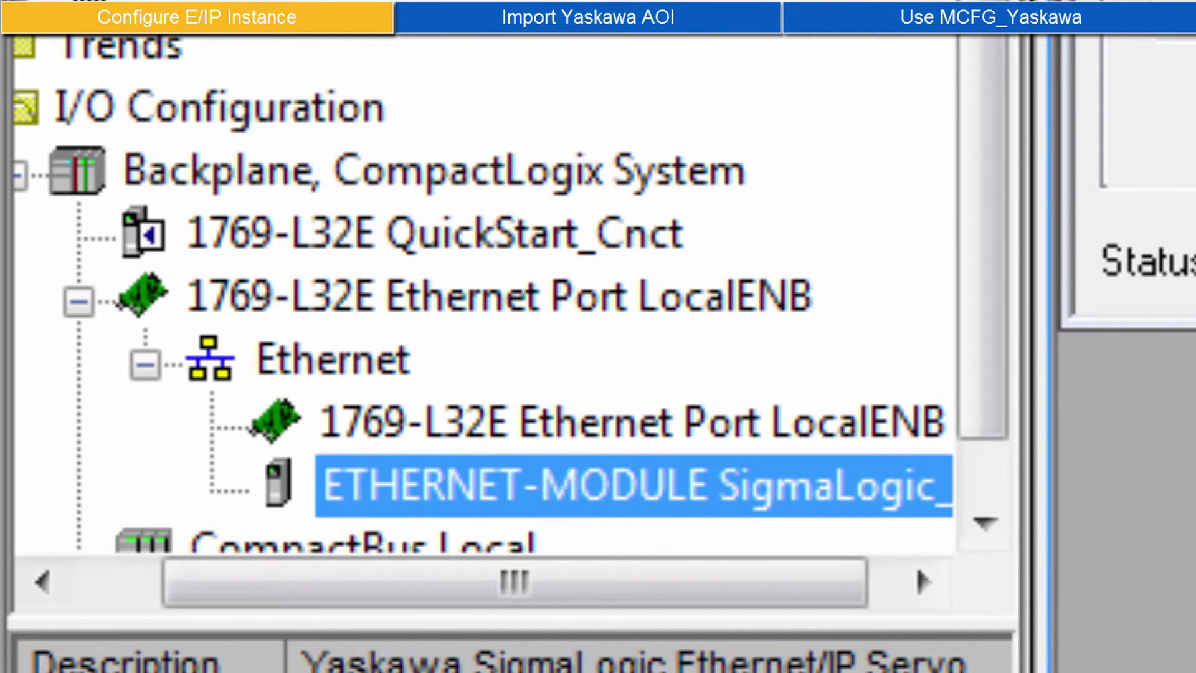
pyautogui.moveTo(788, 521)
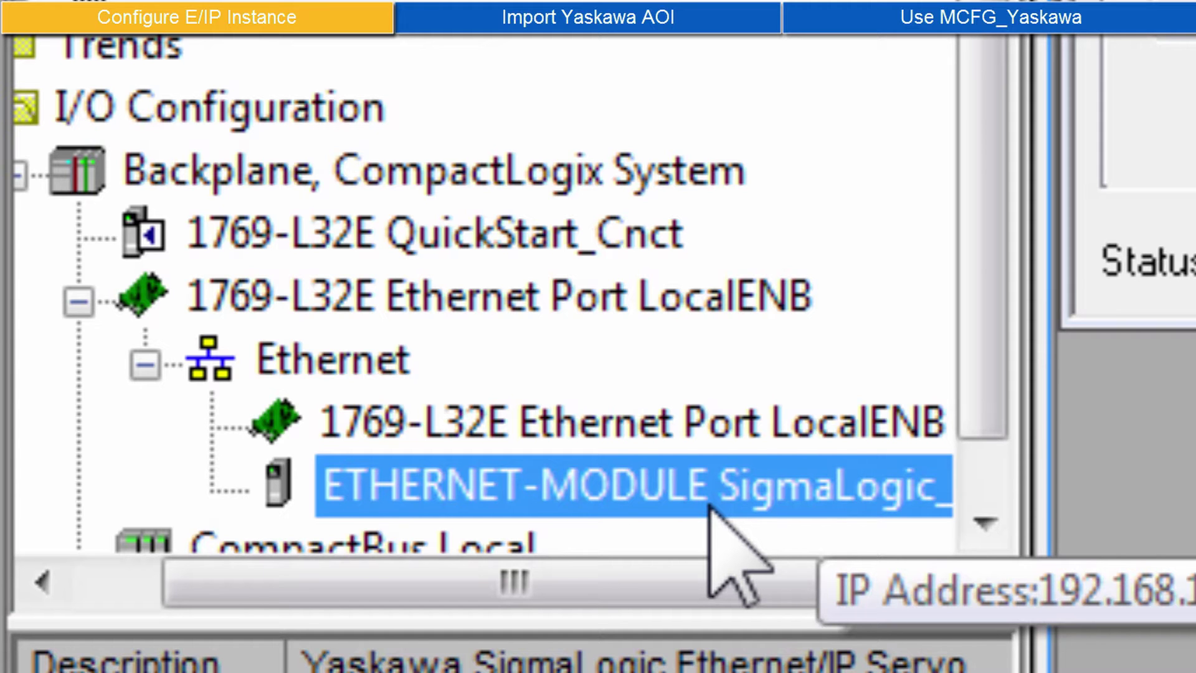
pyautogui.rightClick(611, 520)
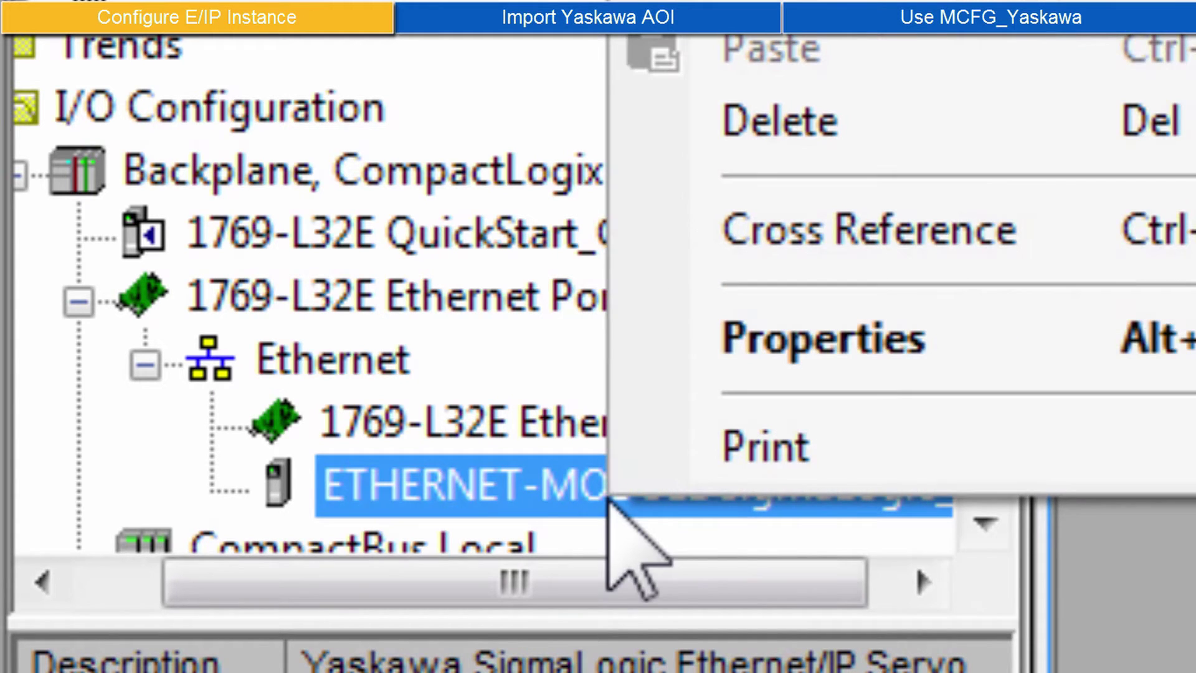
pyautogui.click(724, 341)
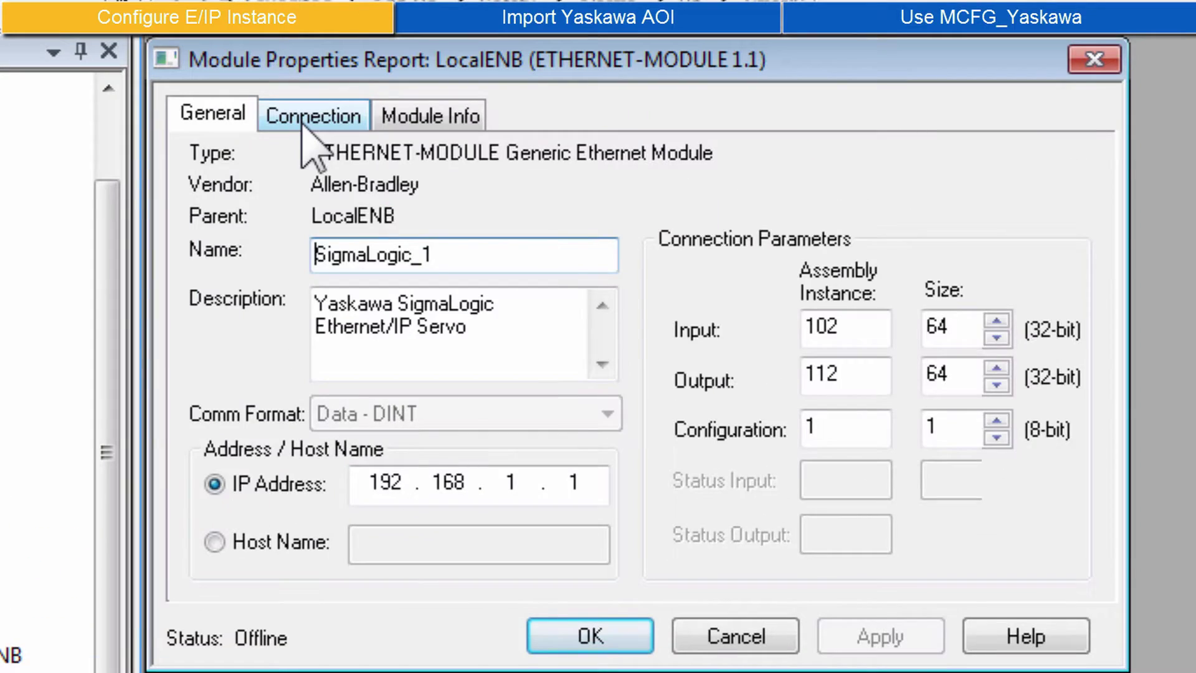
pyautogui.click(303, 122)
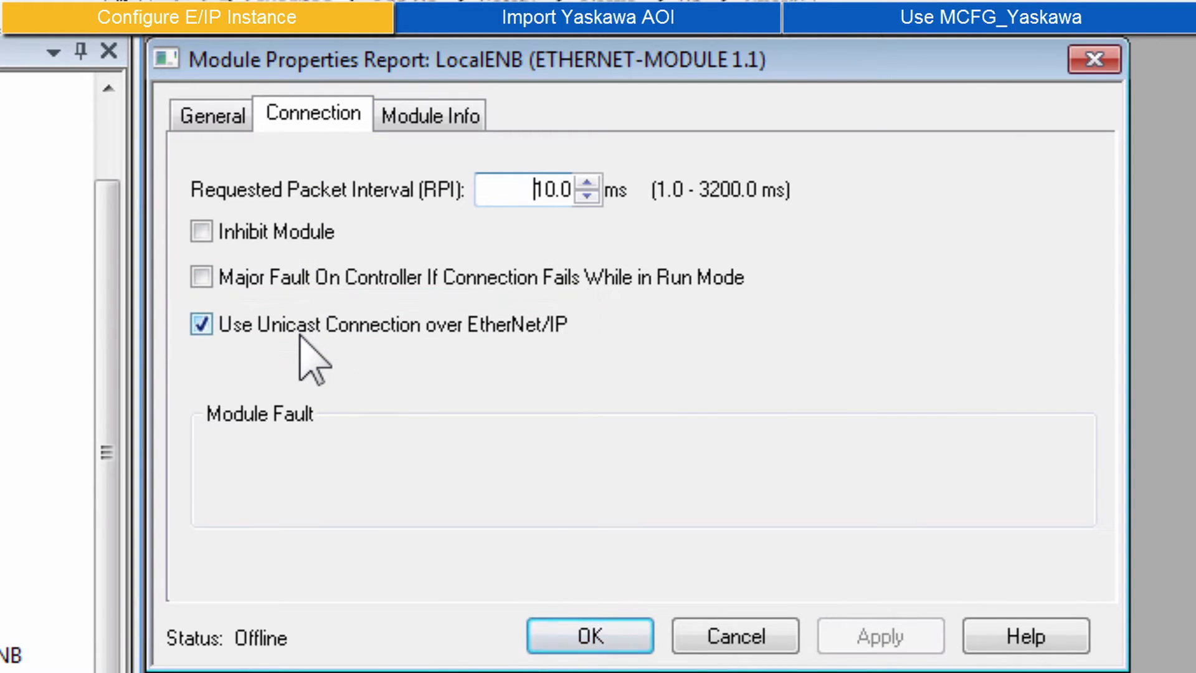
pyautogui.doubleClick(533, 189)
pyautogui.write('12')
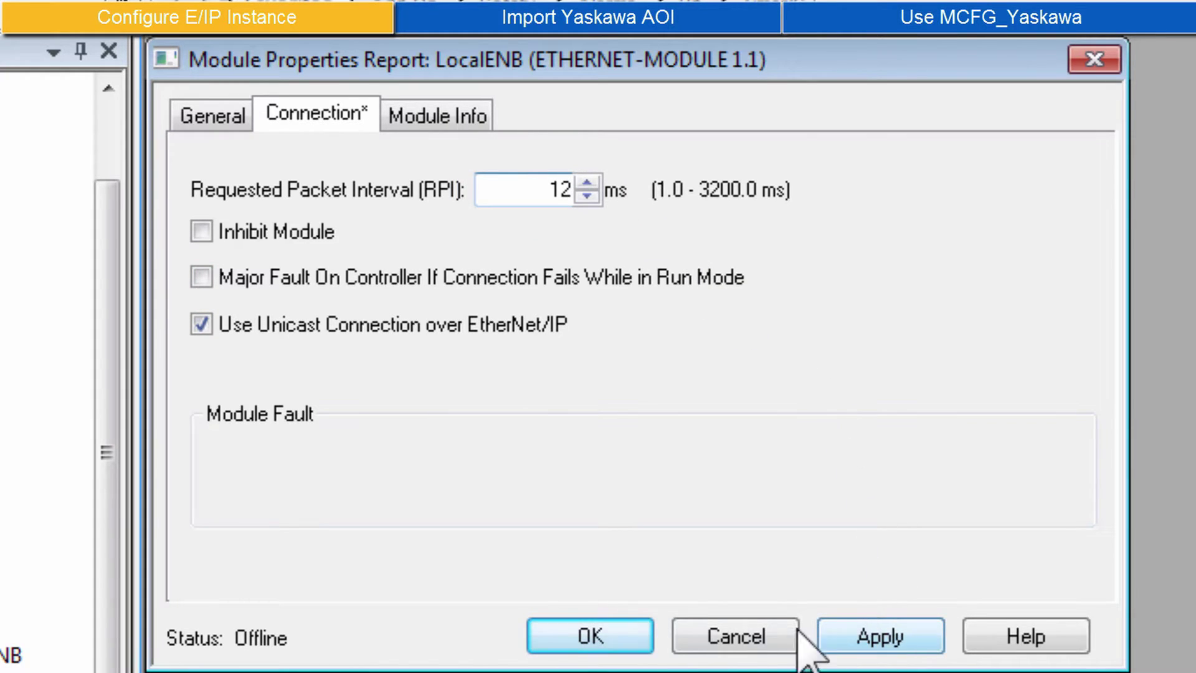
pyautogui.click(849, 636)
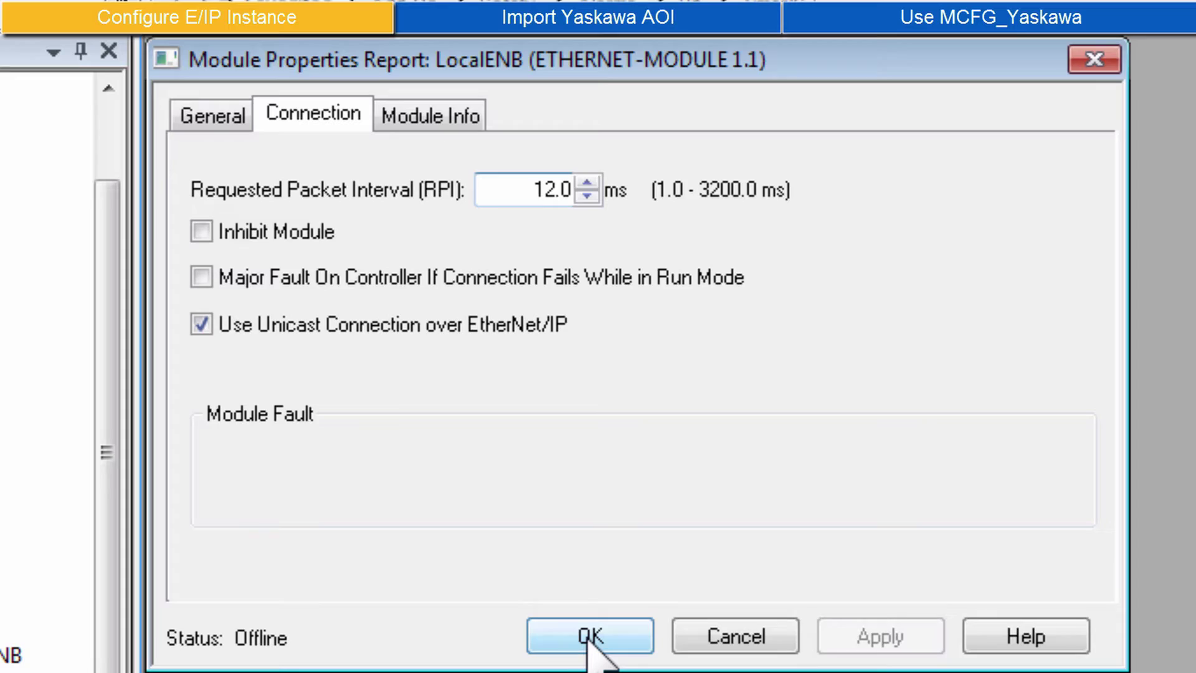
pyautogui.click(588, 637)
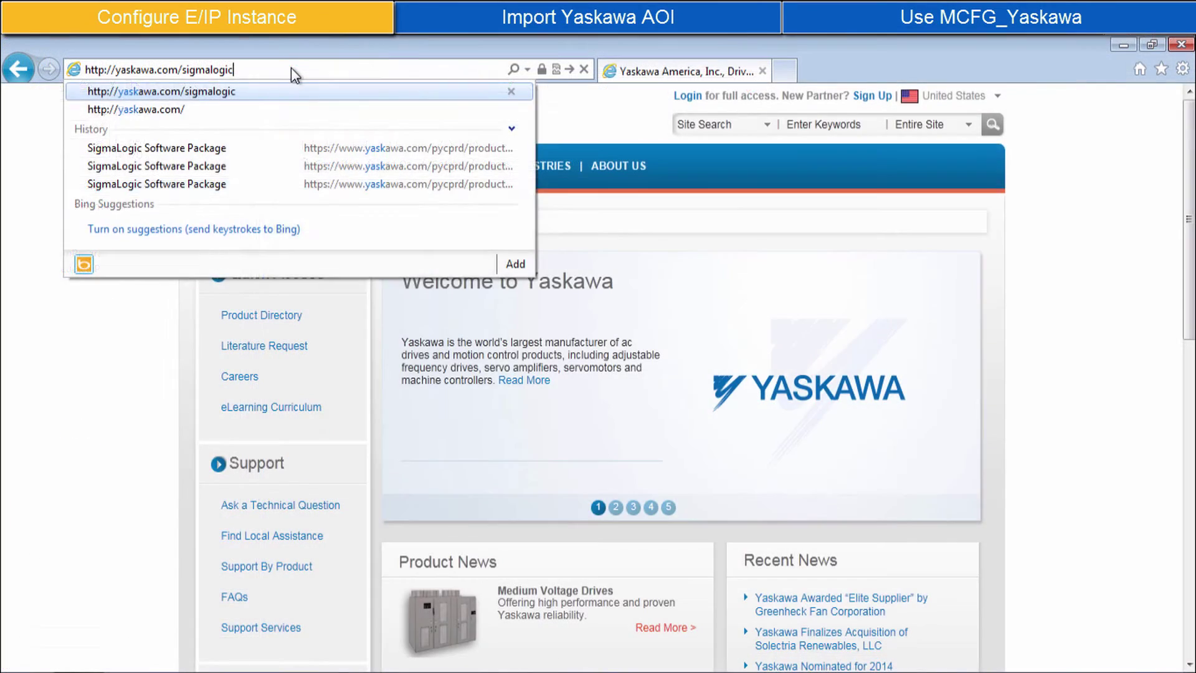
# Step: Load yaskawa.com/sigmalogic and show the SigmaLogic Software Package downloads
pyautogui.press('Return')
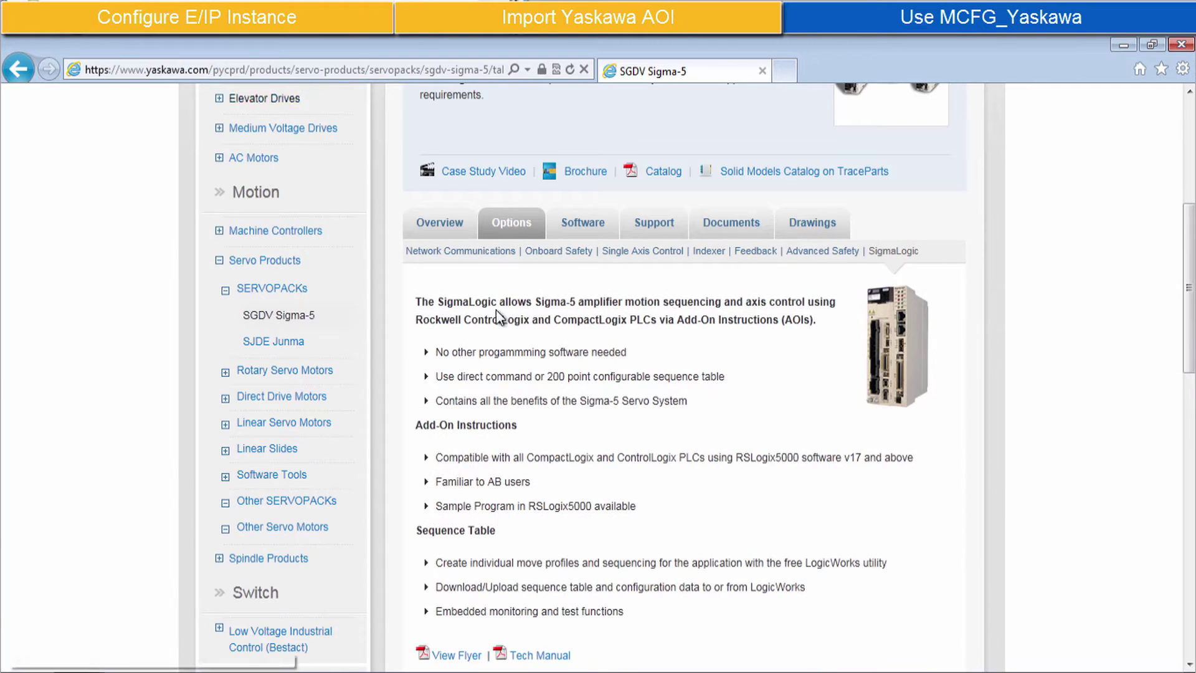
pyautogui.scroll(-3, 498, 318)
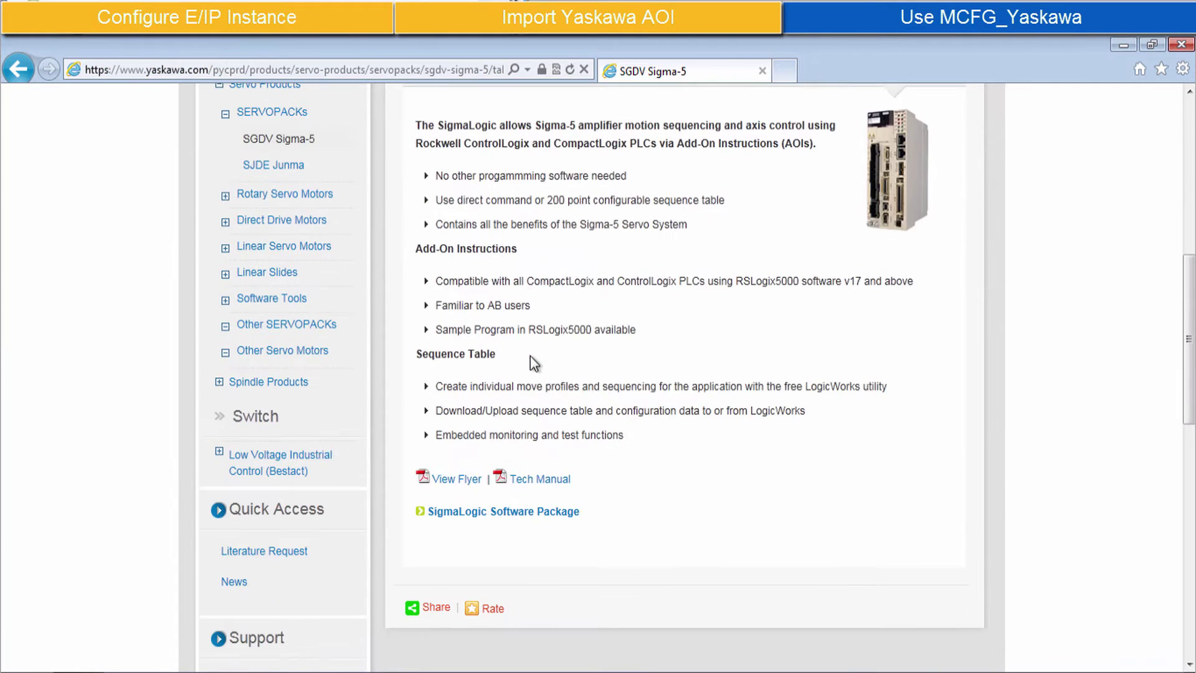
pyautogui.click(517, 513)
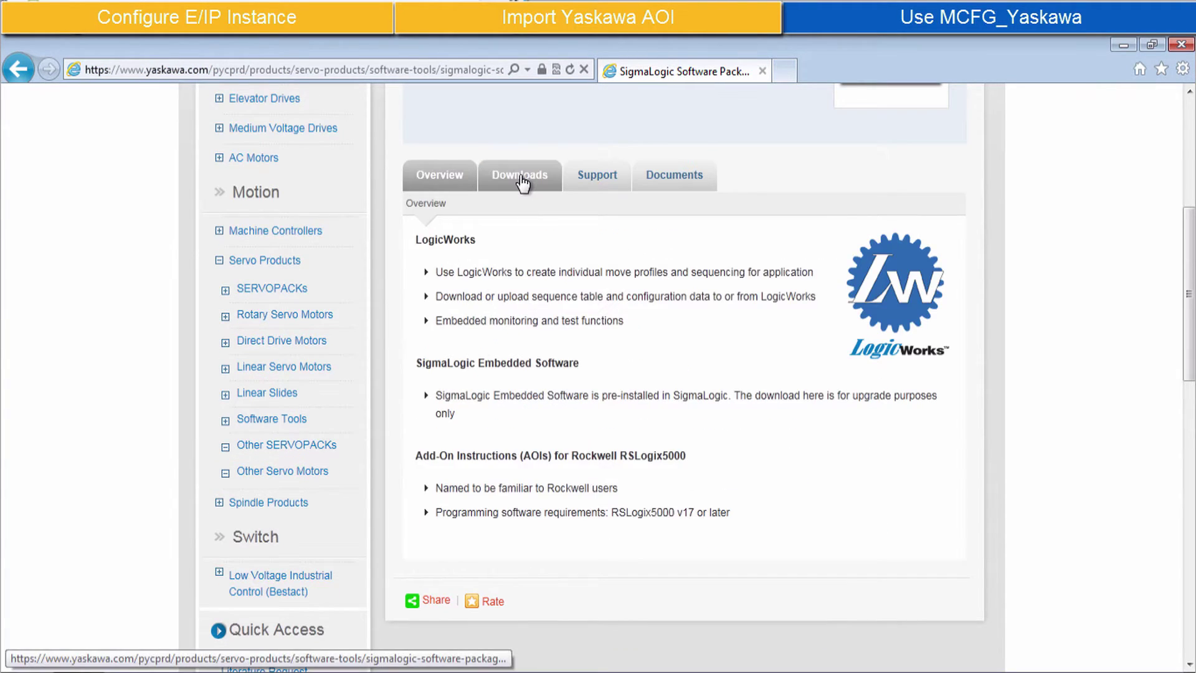
pyautogui.click(521, 178)
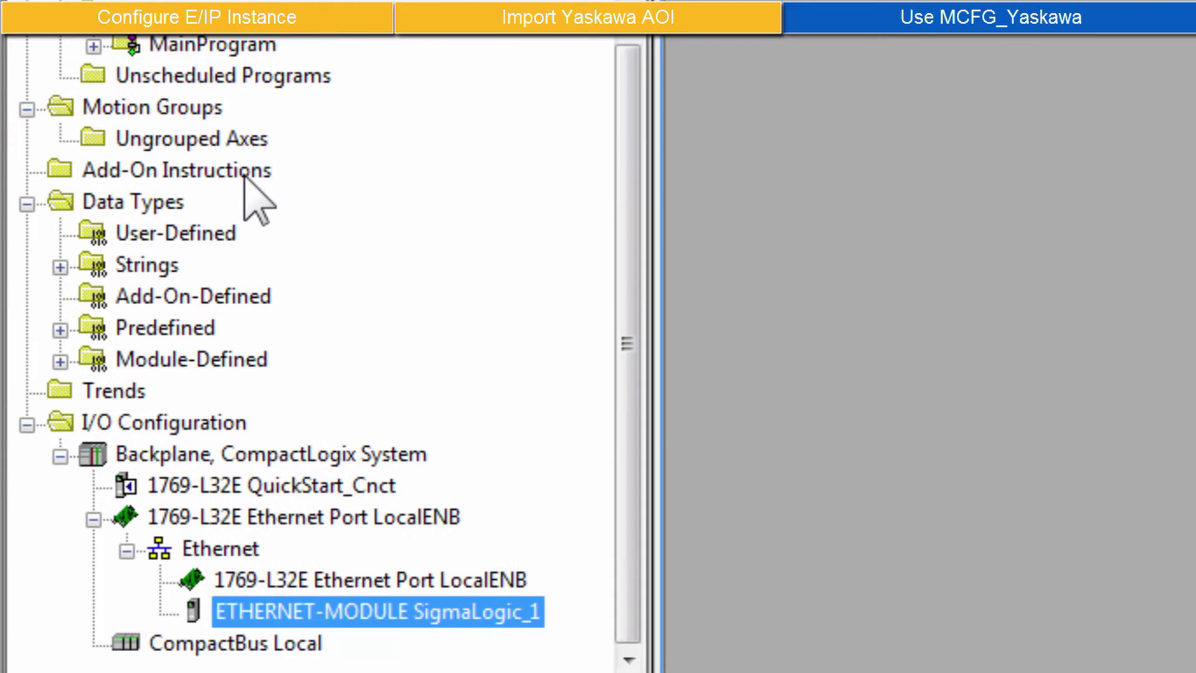
# Step: Select MCFG_Yaskawa.L5X from the EIPIndexer_AOI_v17_2014_0625 folder for import
pyautogui.rightClick(246, 176)
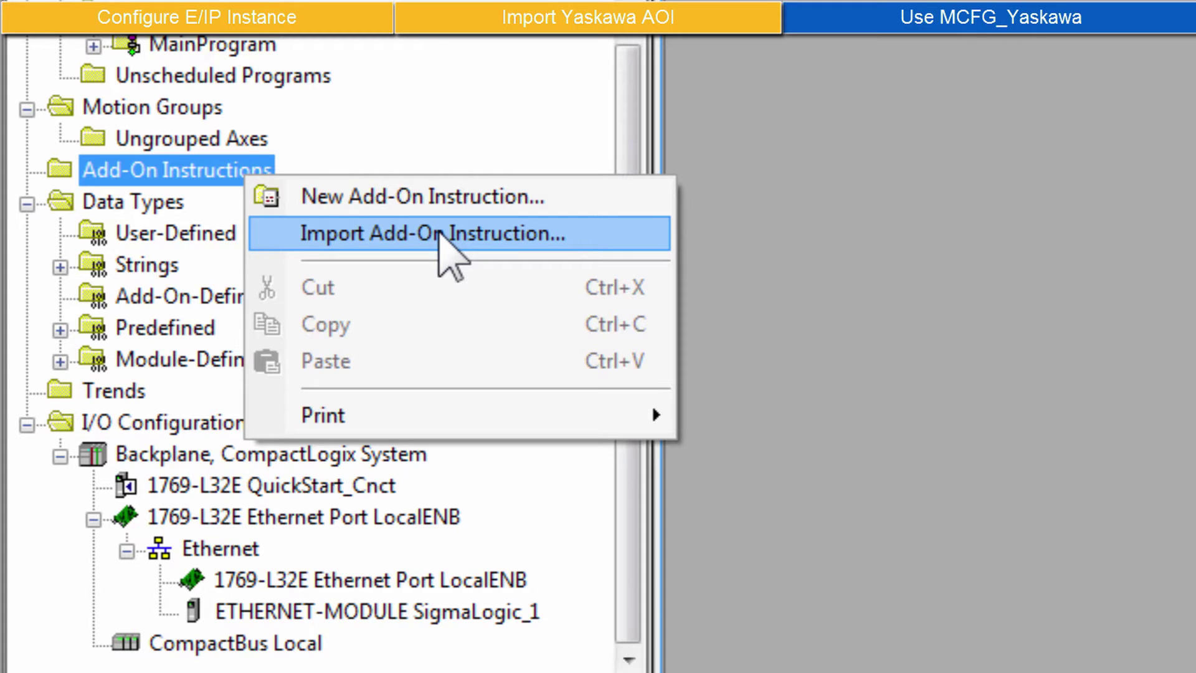
pyautogui.click(515, 236)
pyautogui.click(702, 94)
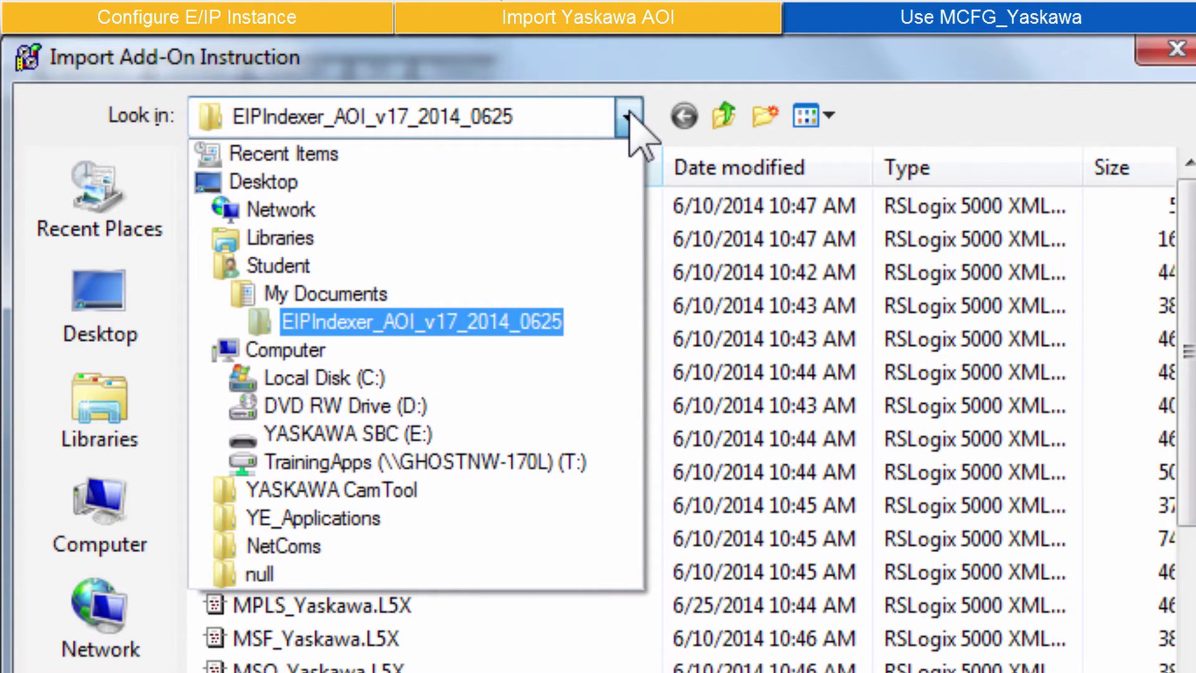
pyautogui.click(629, 118)
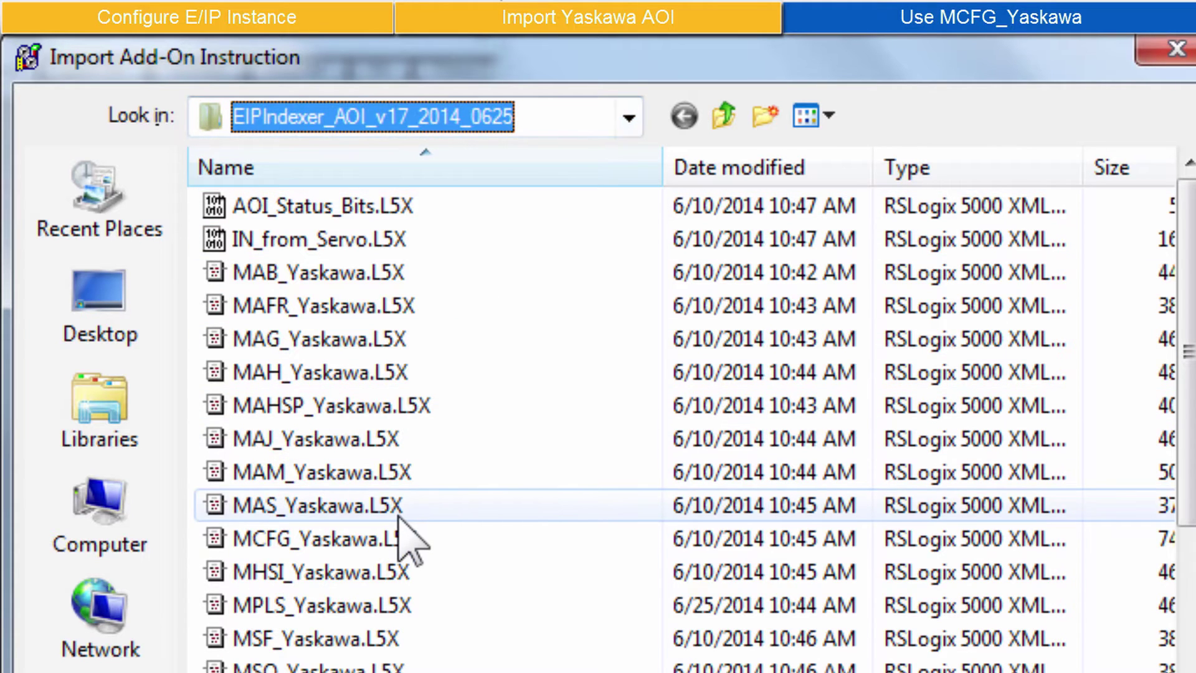
pyautogui.click(405, 537)
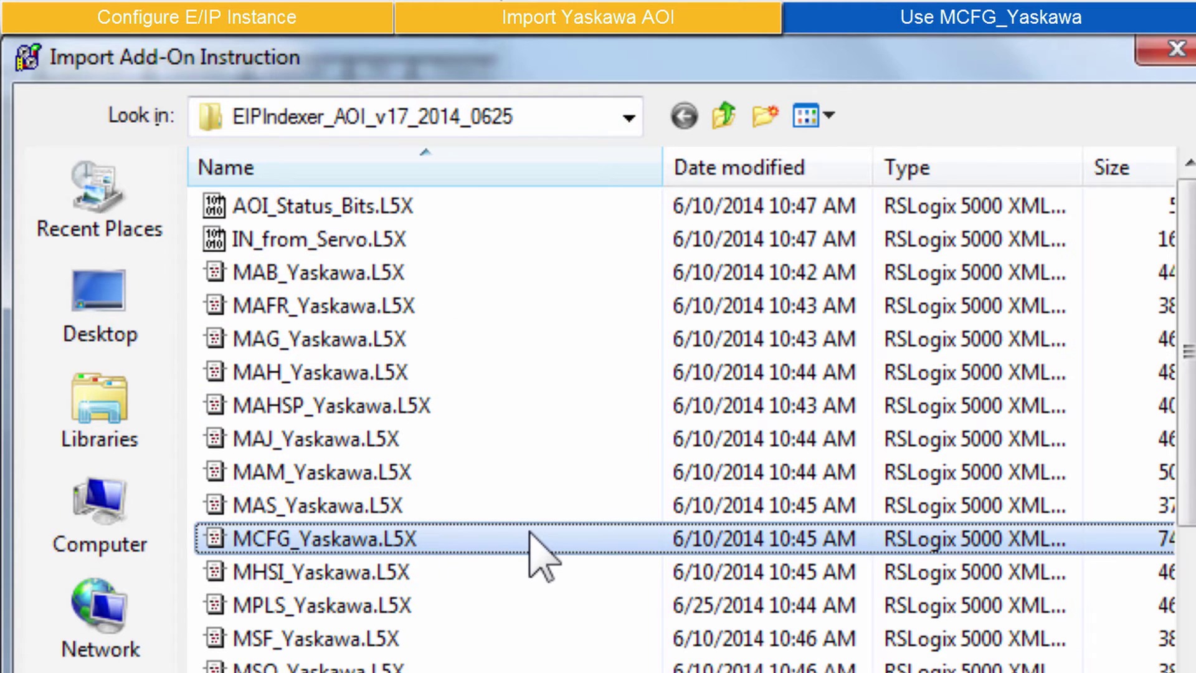
pyautogui.moveTo(529, 542)
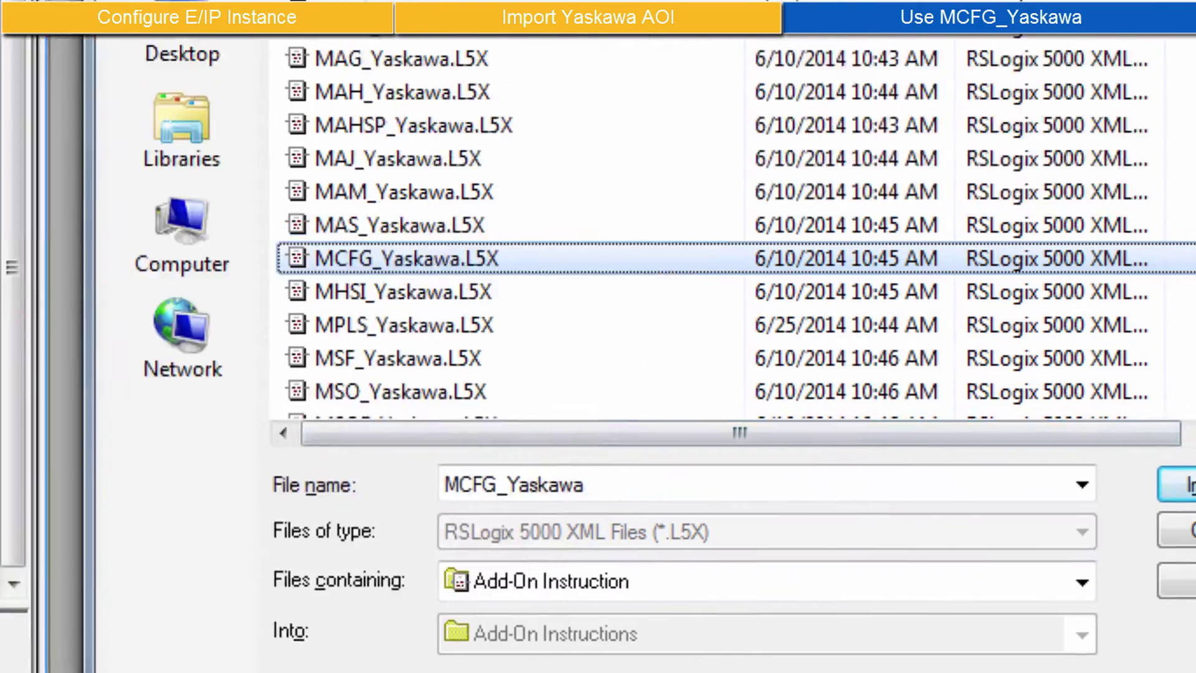
pyautogui.click(1125, 442)
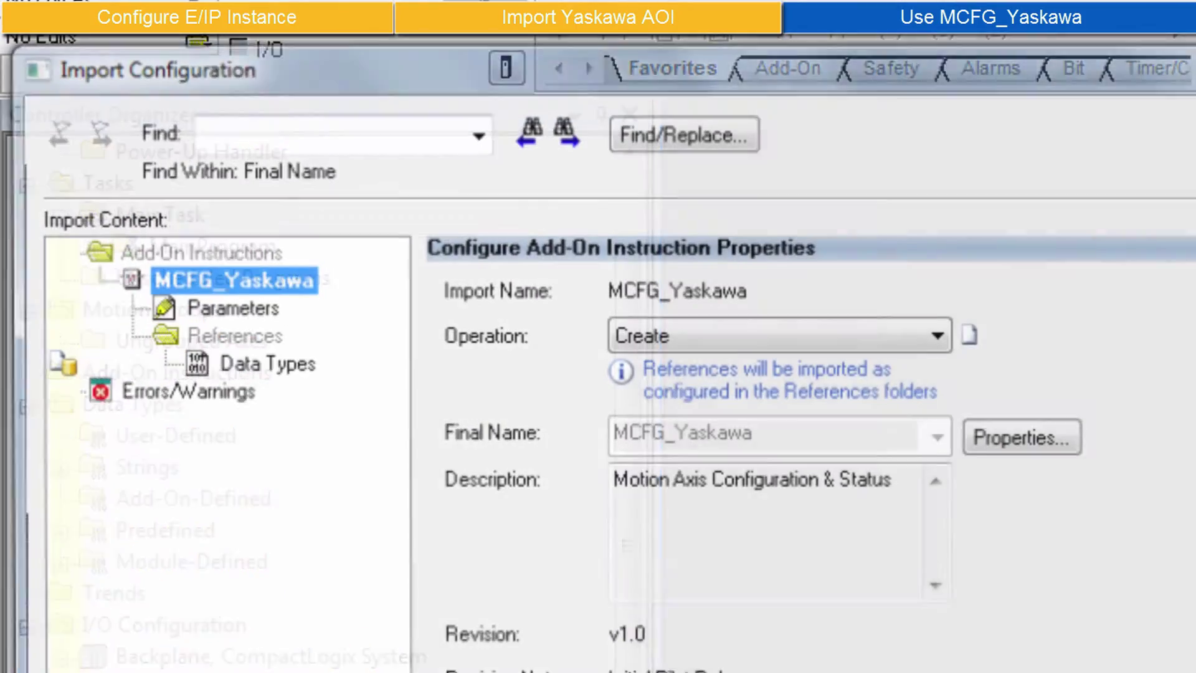
# Step: Review the import's parameters and referenced data types, then confirm the import
pyautogui.click(249, 302)
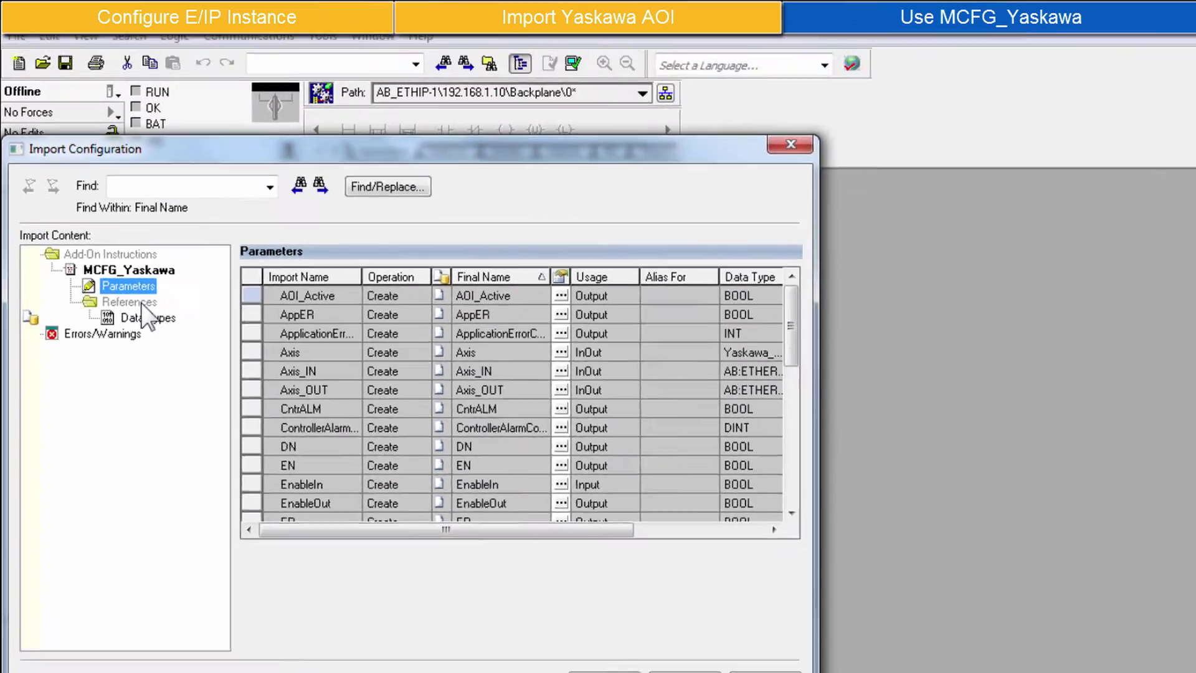
pyautogui.click(261, 362)
pyautogui.click(254, 281)
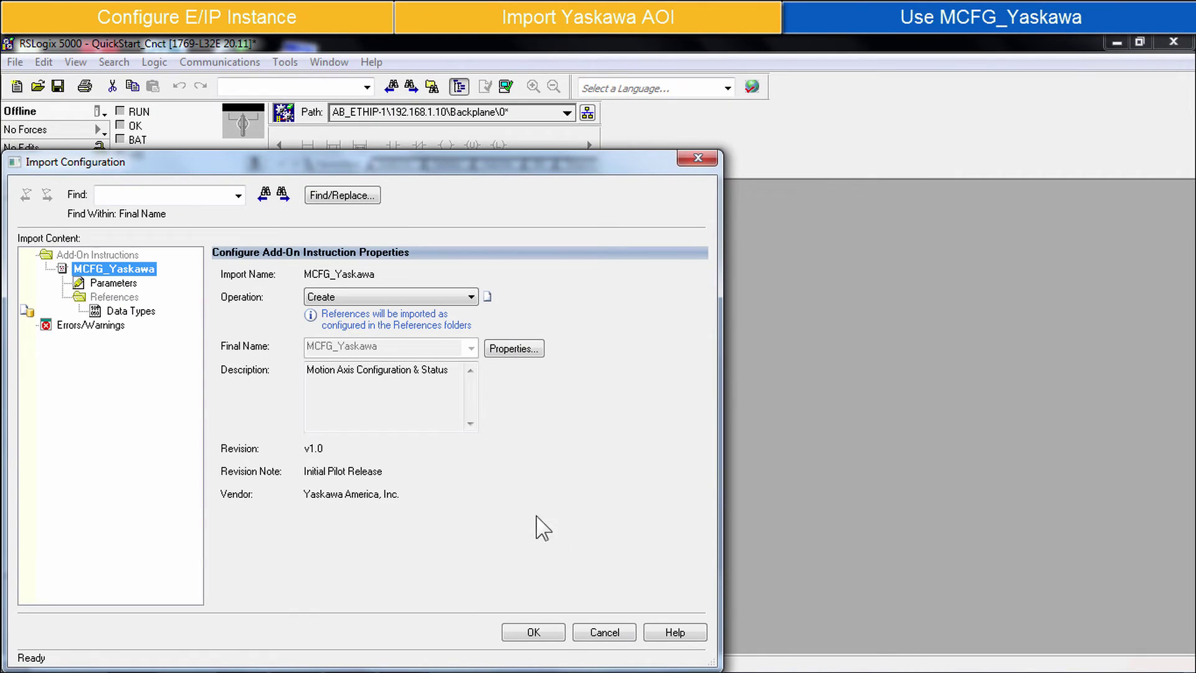
pyautogui.click(535, 631)
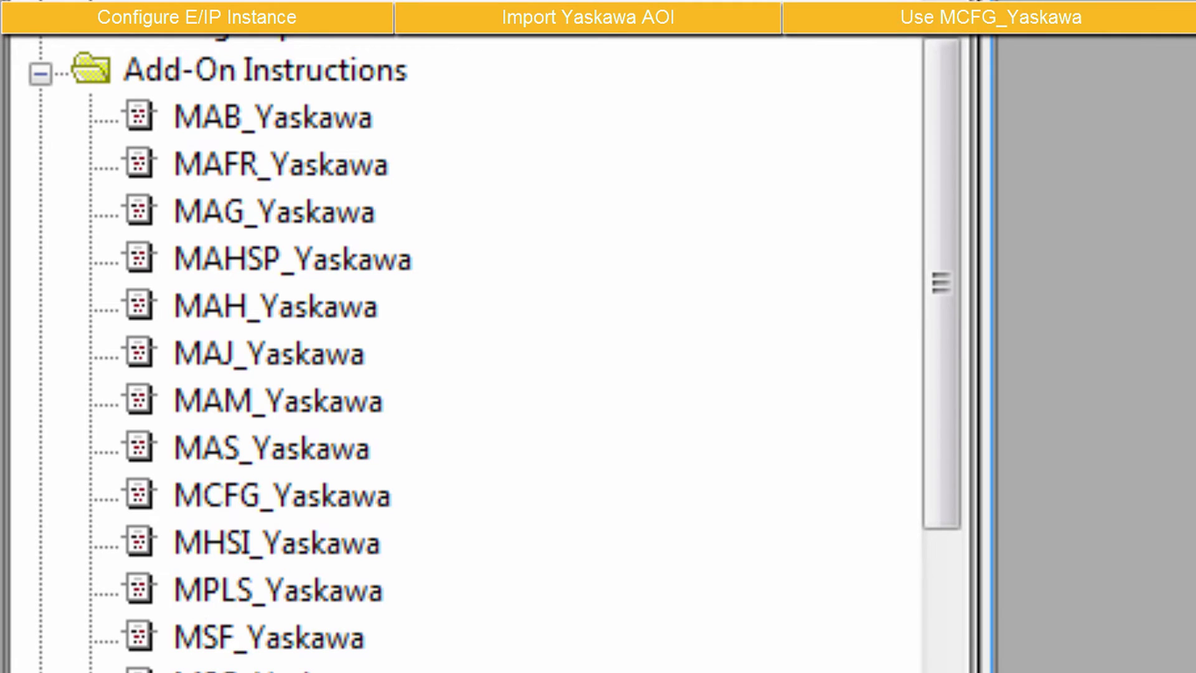
# Step: Select the imported MCFG_Yaskawa v1.0, then expand MainProgram to reveal MainRoutine
pyautogui.click(331, 501)
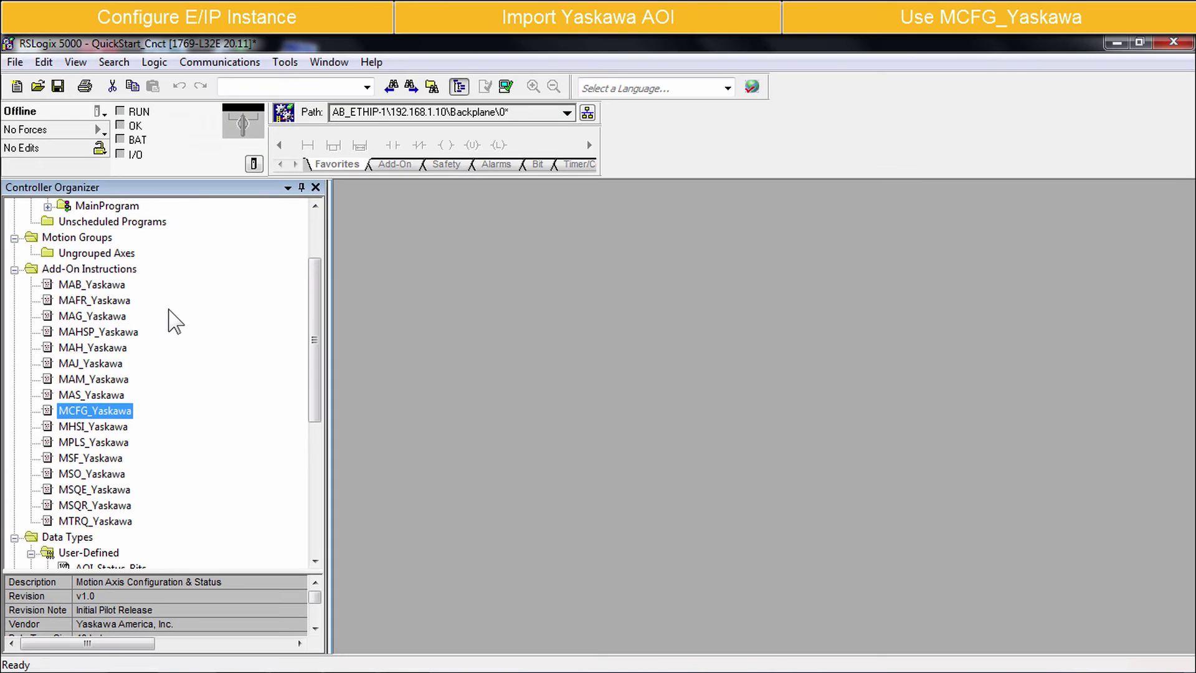
pyautogui.scroll(2, 62, 238)
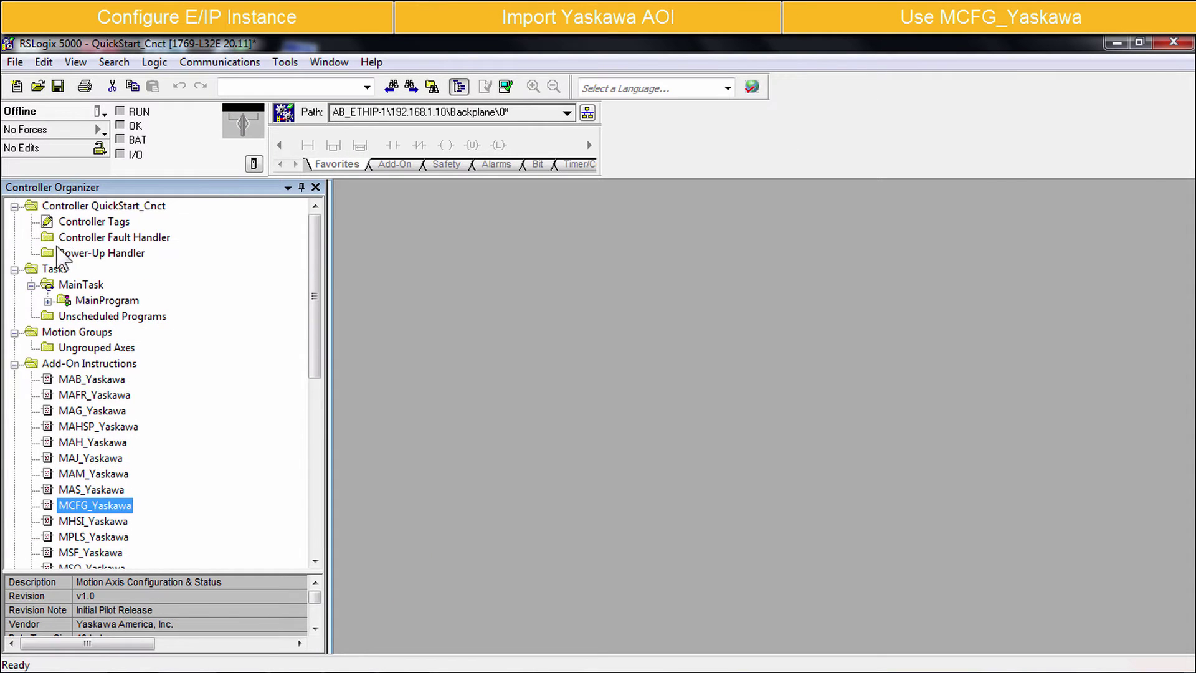
pyautogui.click(47, 302)
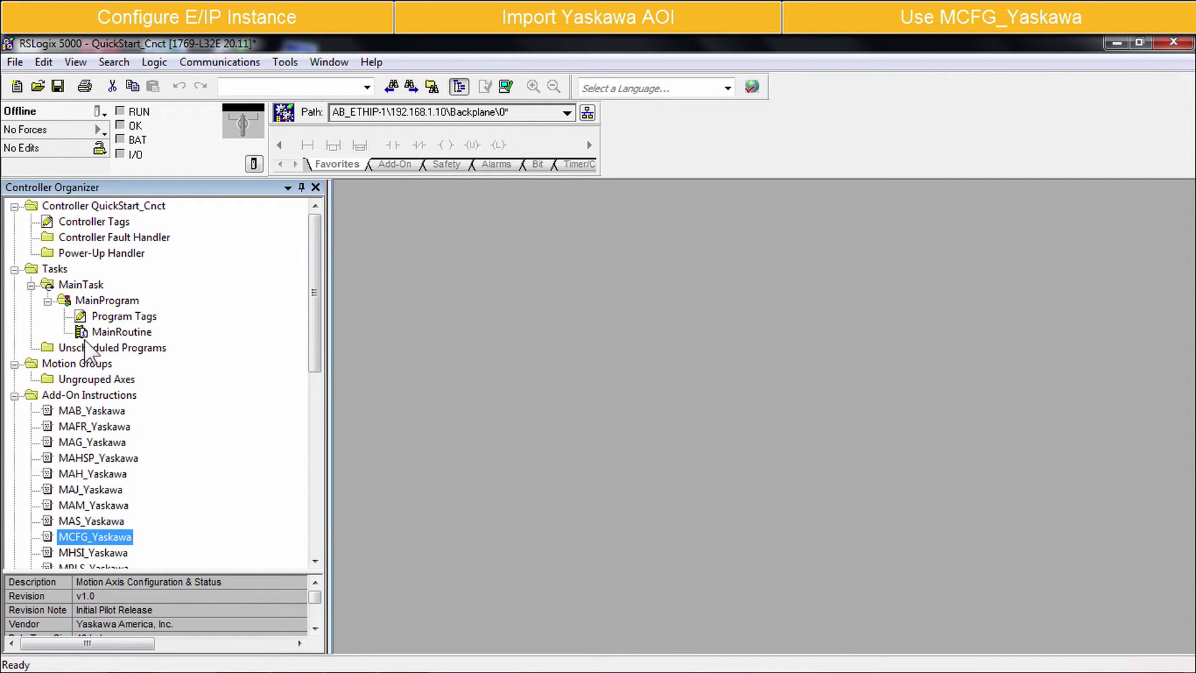
# Step: Open MainRoutine and insert MCFG_Yaskawa from the Add-On palette onto rung 0
pyautogui.doubleClick(103, 332)
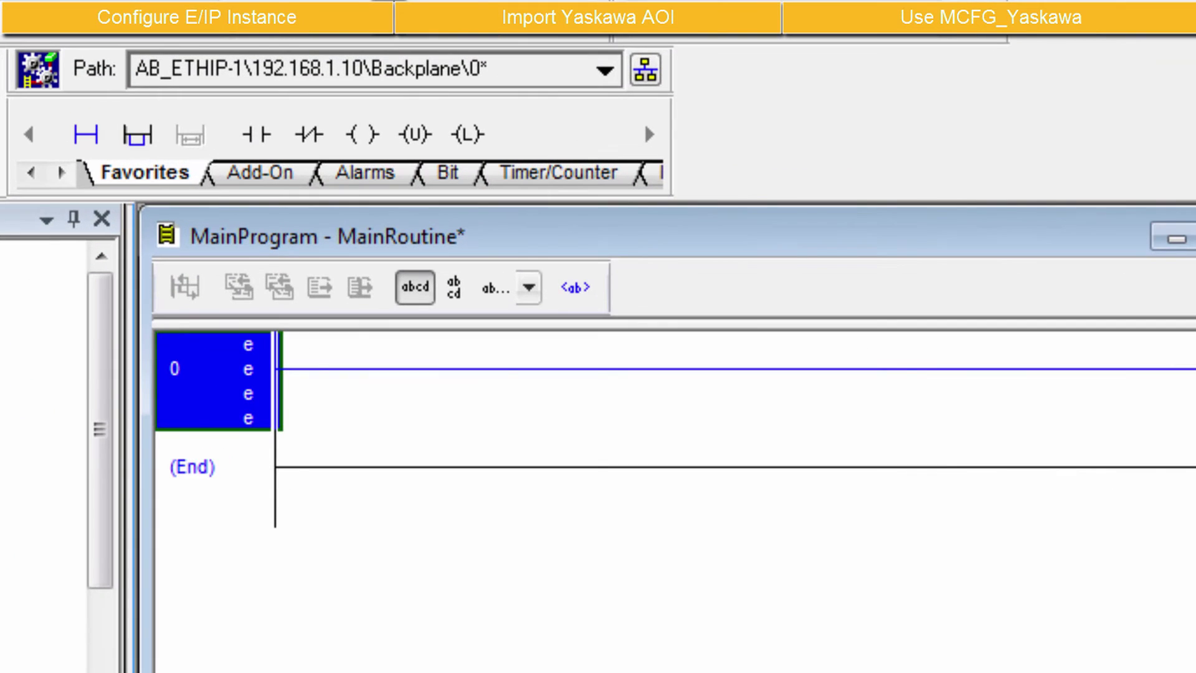
pyautogui.click(266, 175)
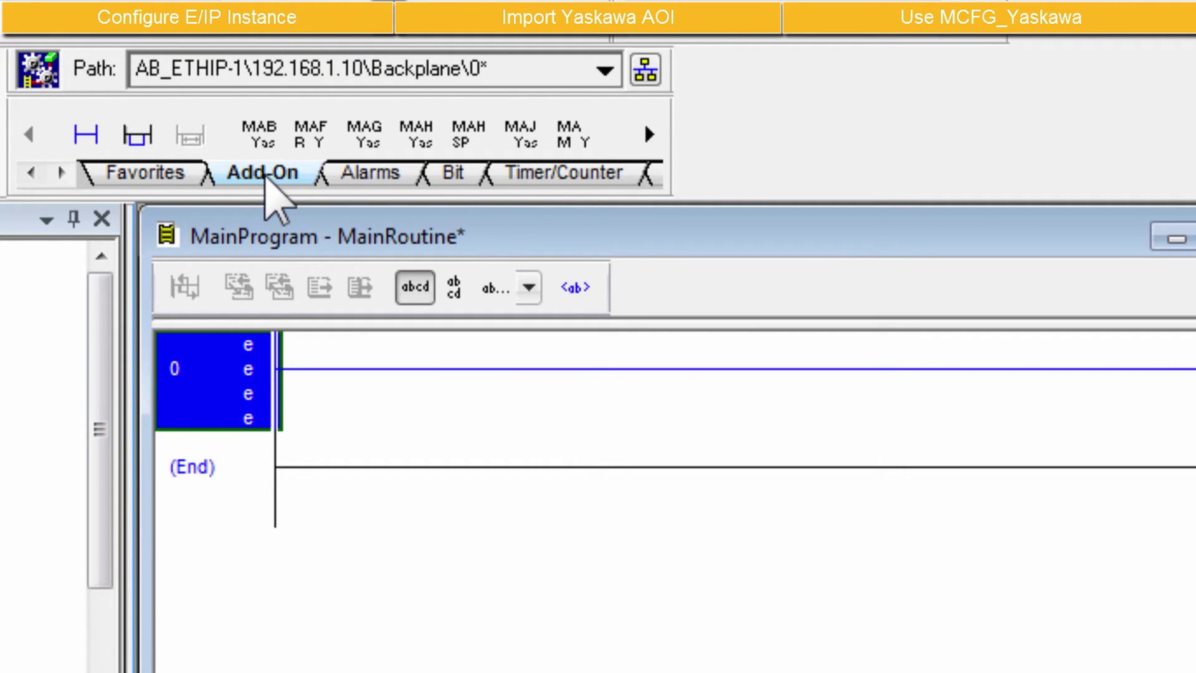
pyautogui.moveTo(667, 134); pyautogui.dragTo(1171, 161)
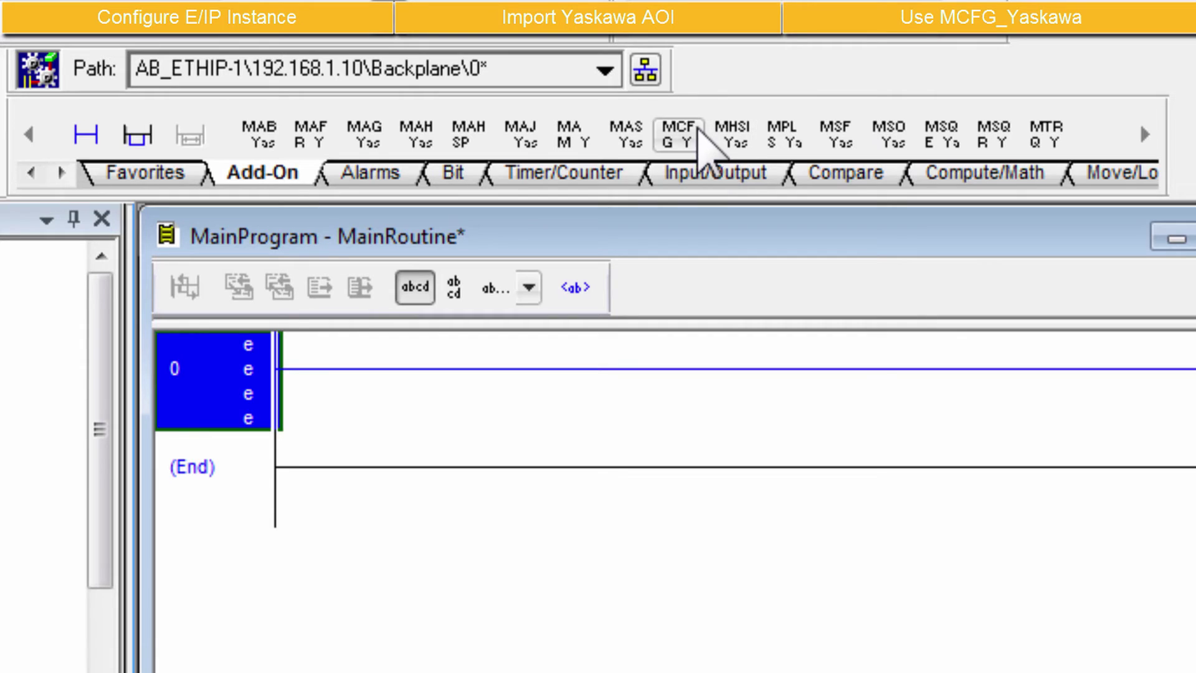
pyautogui.click(691, 128)
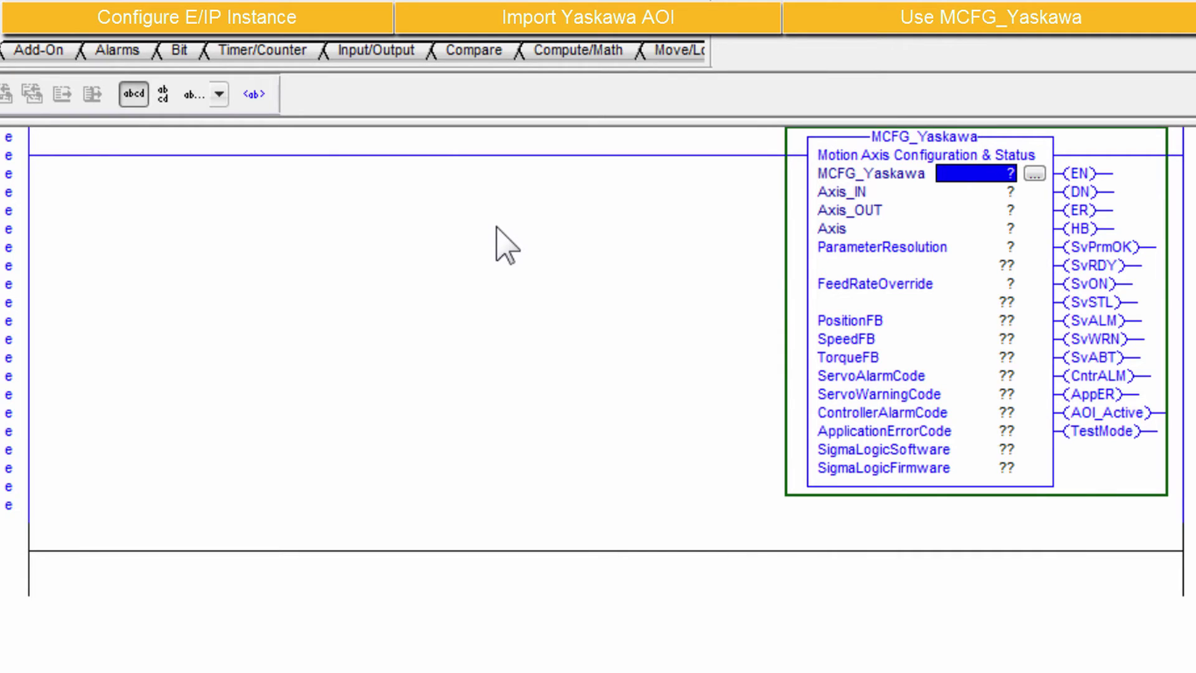
# Step: Review the Instruction Help for the MCFG_Yaskawa instruction, then return to the rung
pyautogui.rightClick(850, 286)
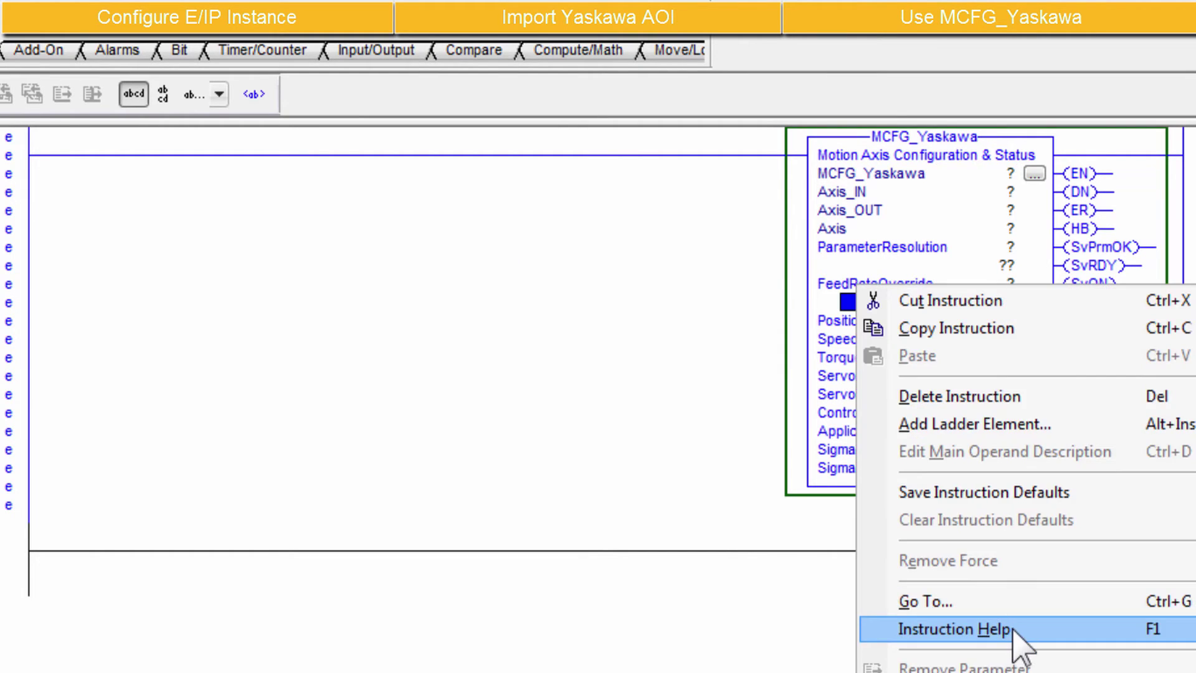
pyautogui.click(1022, 632)
pyautogui.moveTo(1169, 536)
pyautogui.mouseDown()
pyautogui.moveTo(1182, 619)
pyautogui.moveTo(1156, 125)
pyautogui.mouseUp()
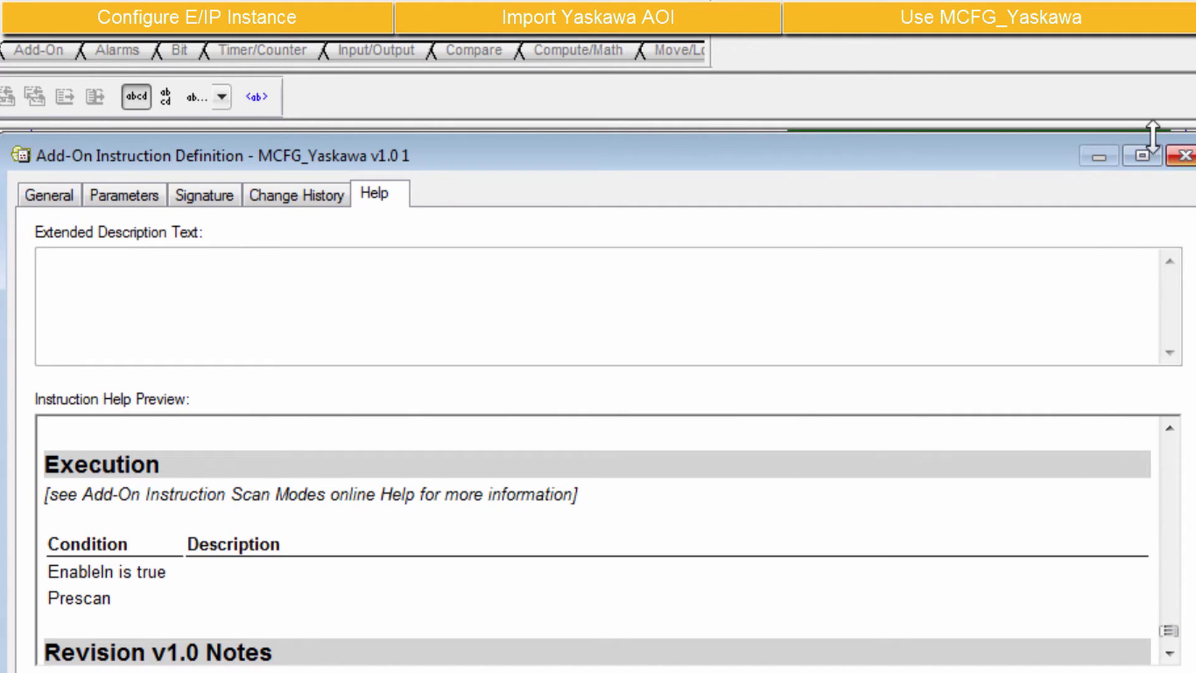
pyautogui.click(1185, 155)
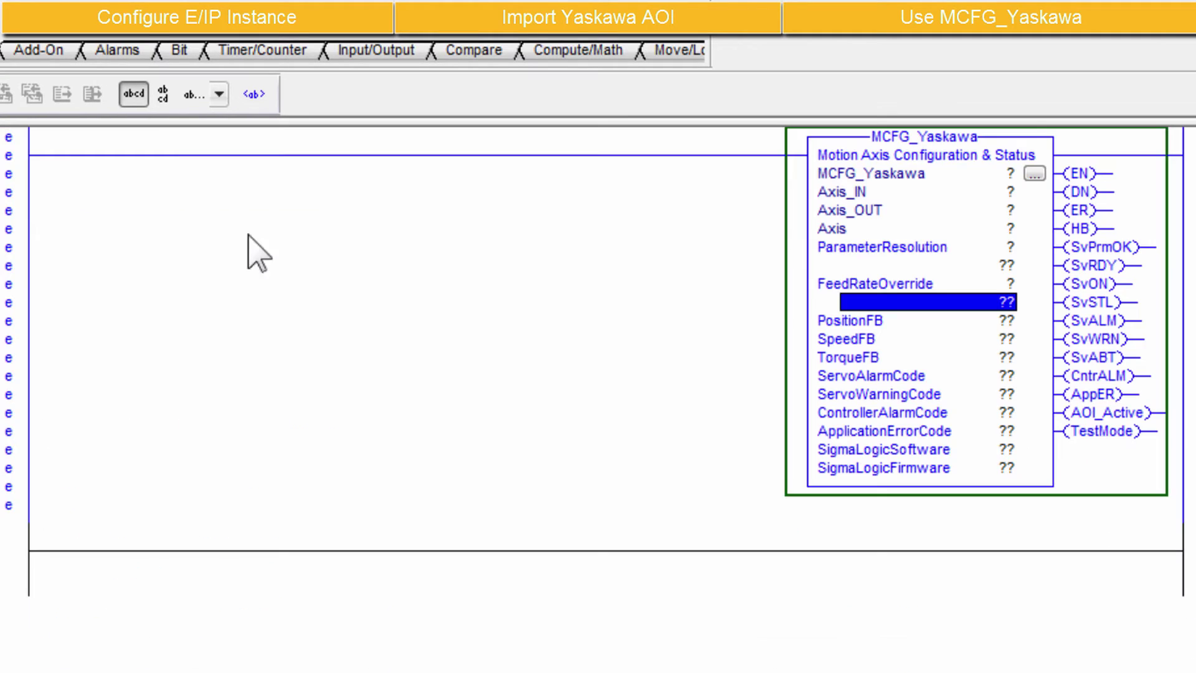
# Step: Create a new tag named MCFG_1 and assign it to the MCFG_Yaskawa operand
pyautogui.click(980, 175)
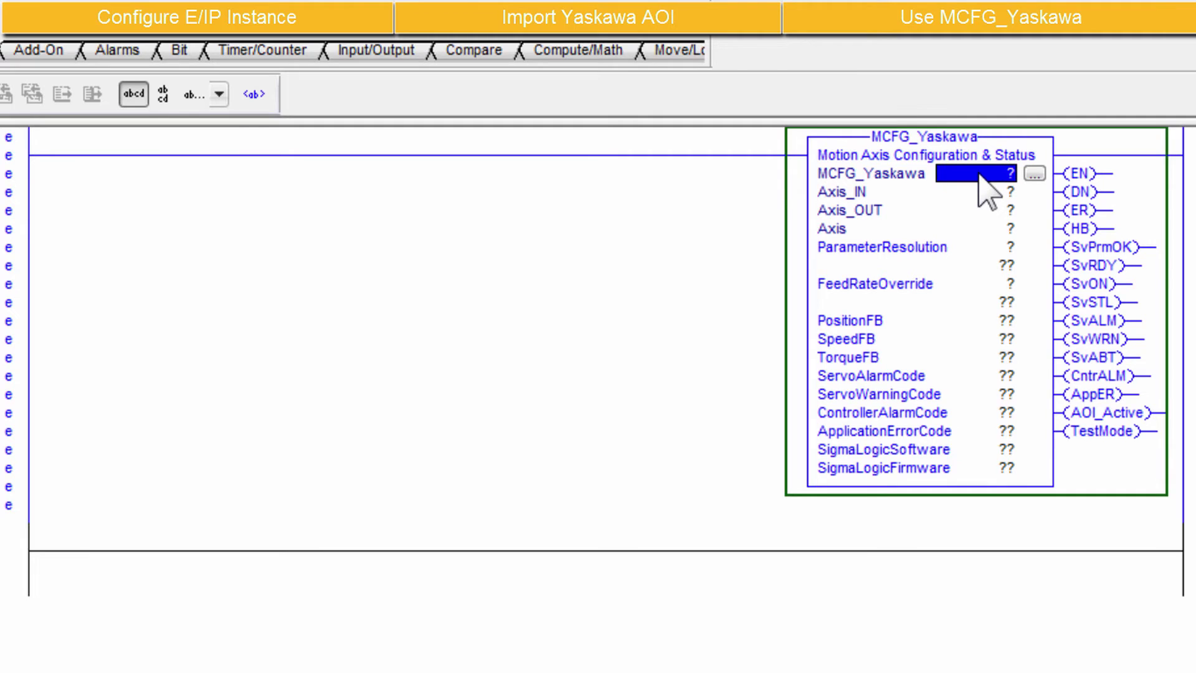
pyautogui.click(988, 192)
pyautogui.hotkey('ctrl', 'w')
pyautogui.write('MCF')
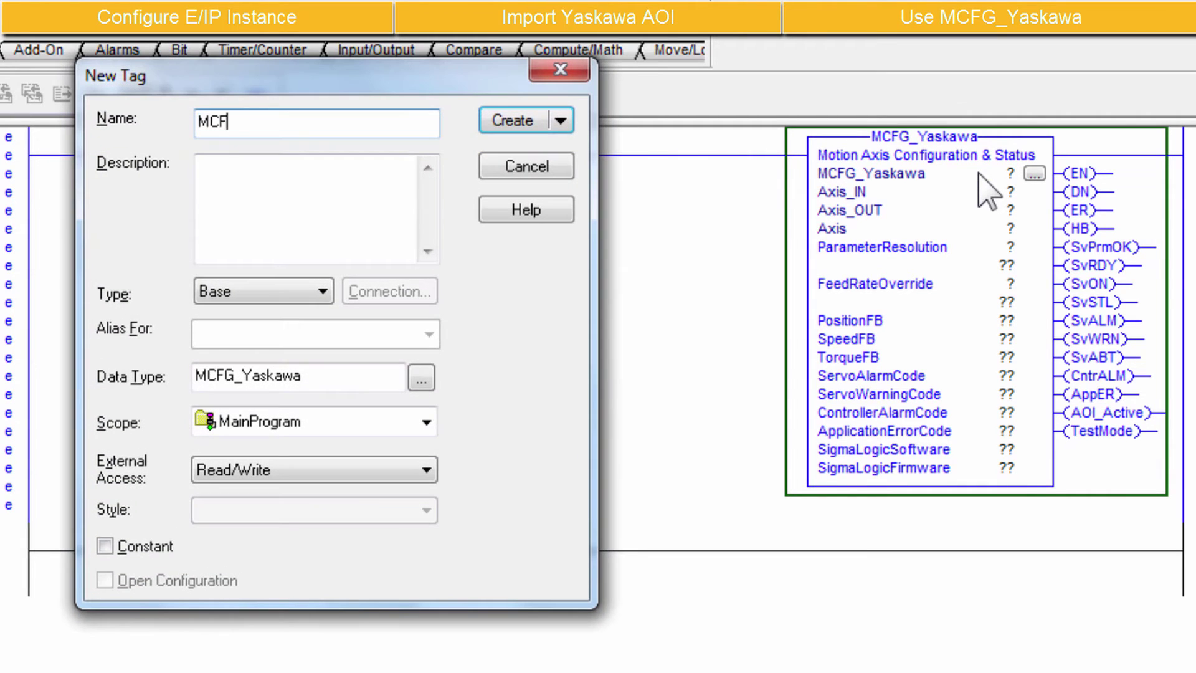
pyautogui.write('G_1')
pyautogui.press('Return')
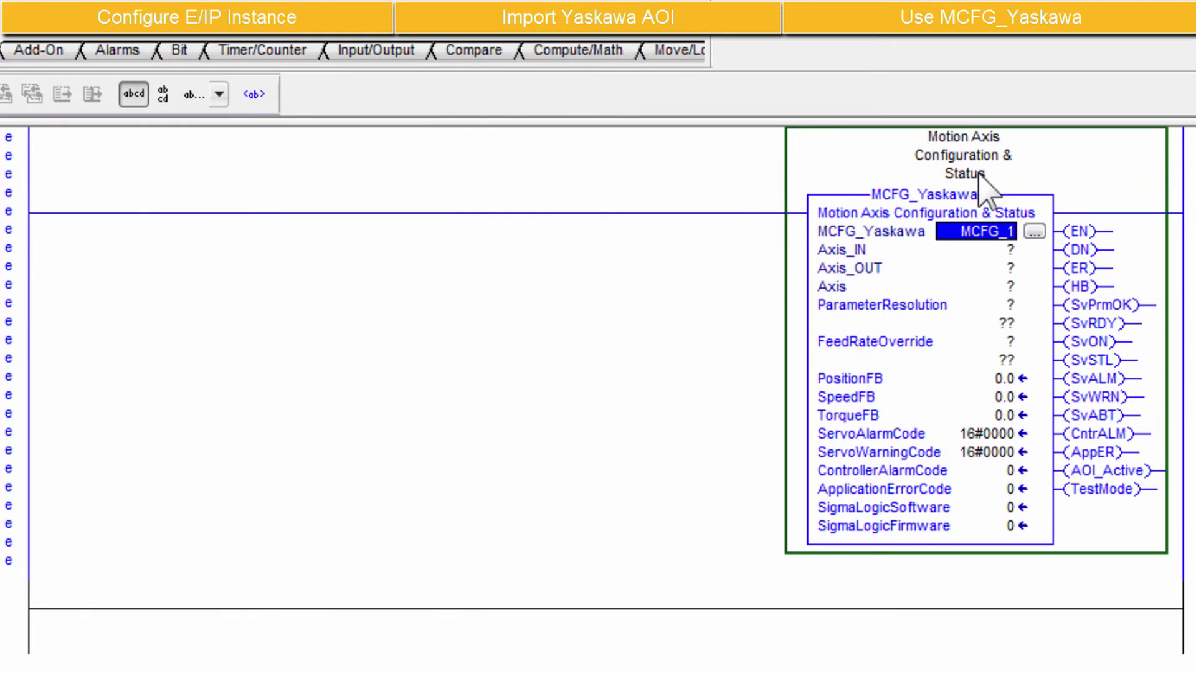
# Step: Assign SigmaLogic_1:I to the block's Axis_IN operand
pyautogui.click(997, 250)
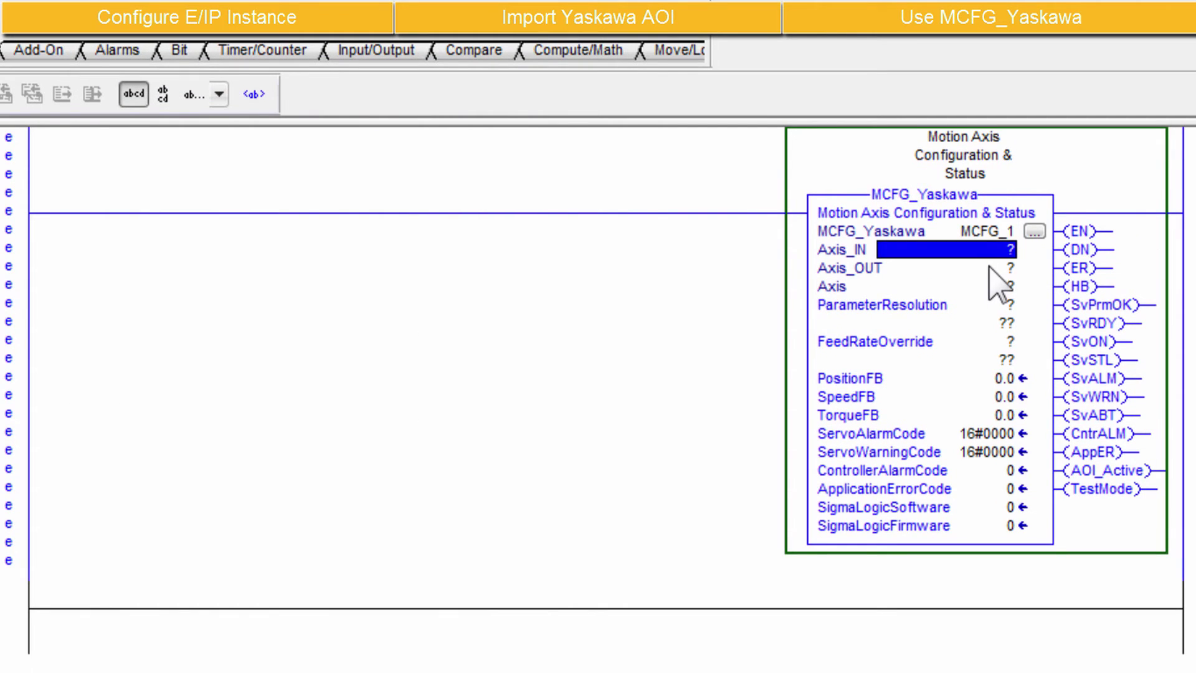
pyautogui.click(995, 269)
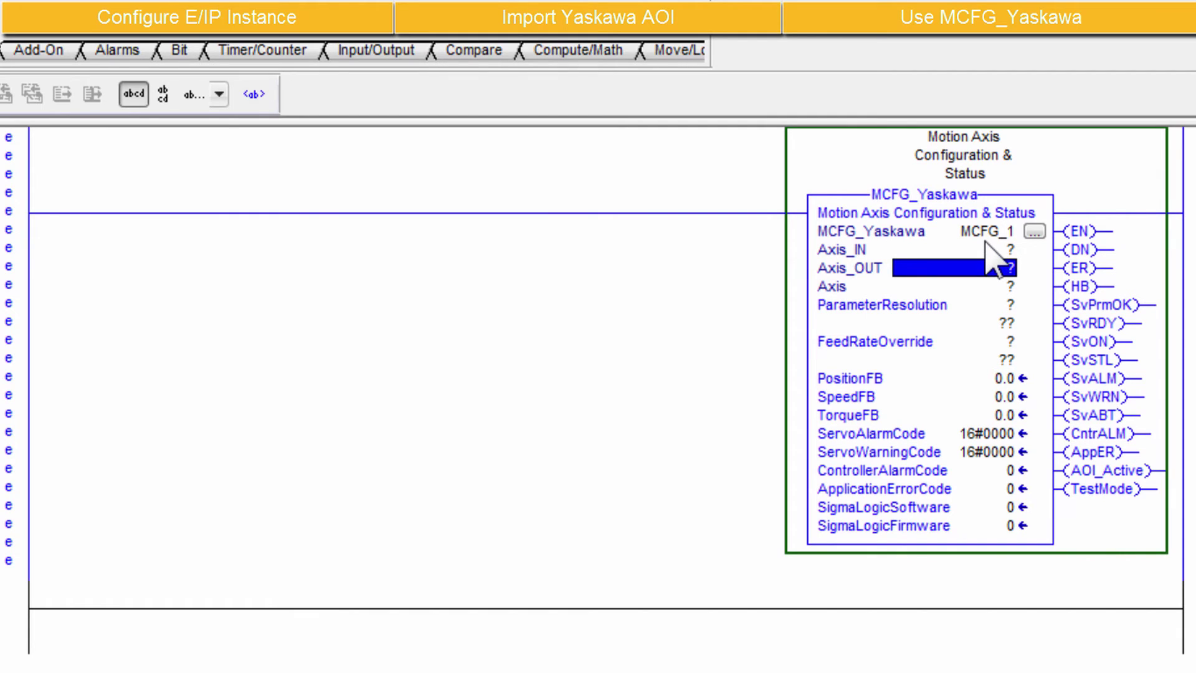
pyautogui.click(986, 249)
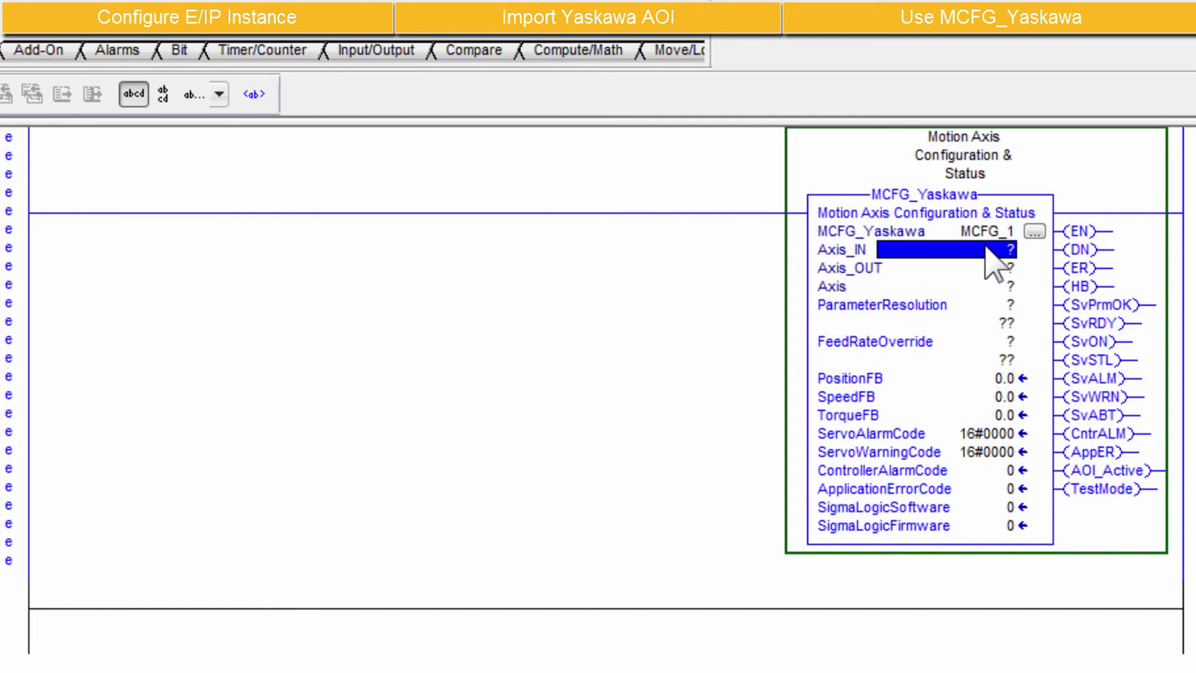
pyautogui.doubleClick(987, 248)
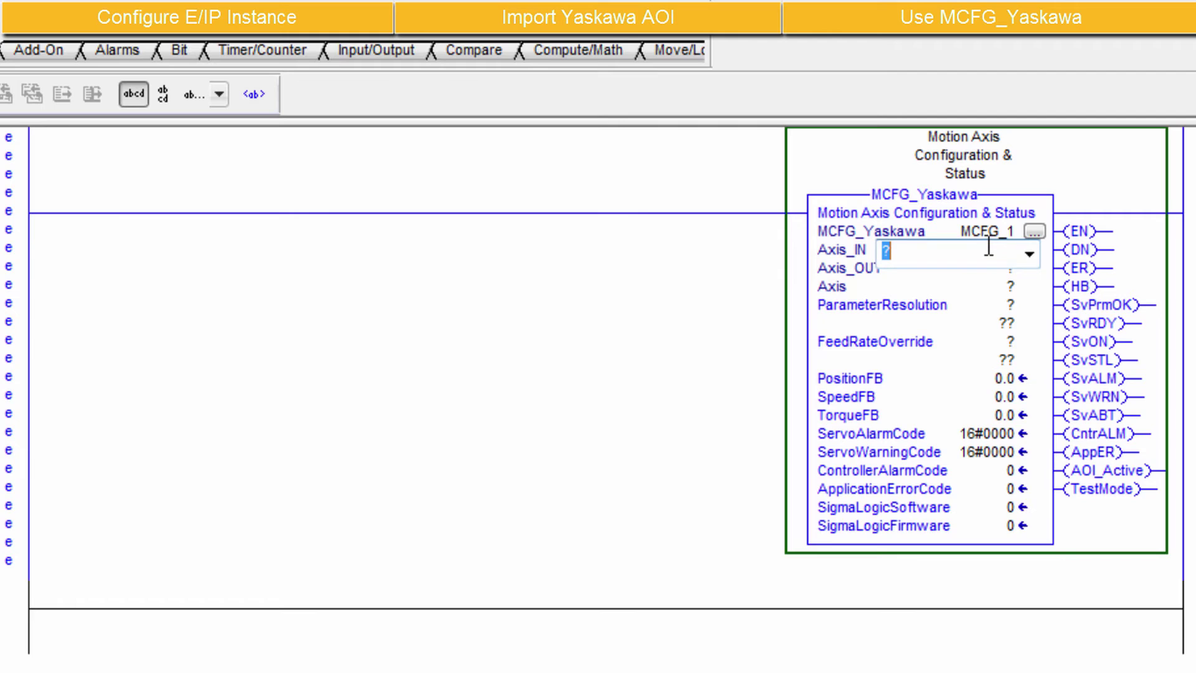
pyautogui.click(1029, 254)
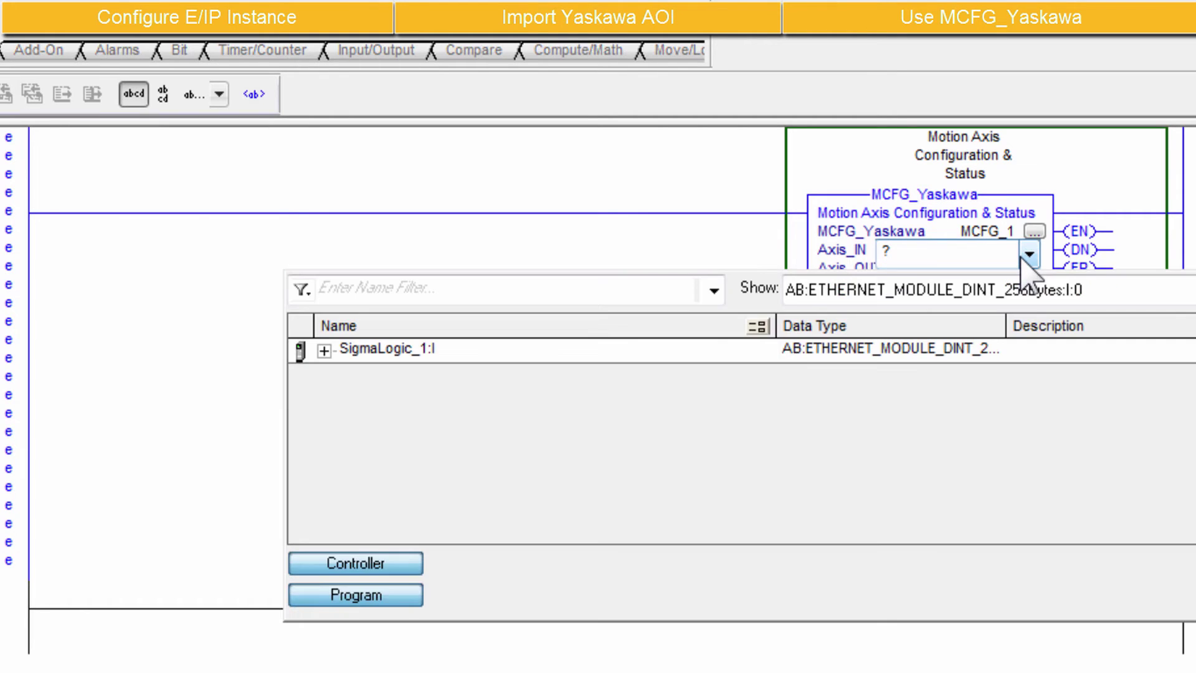
pyautogui.click(441, 352)
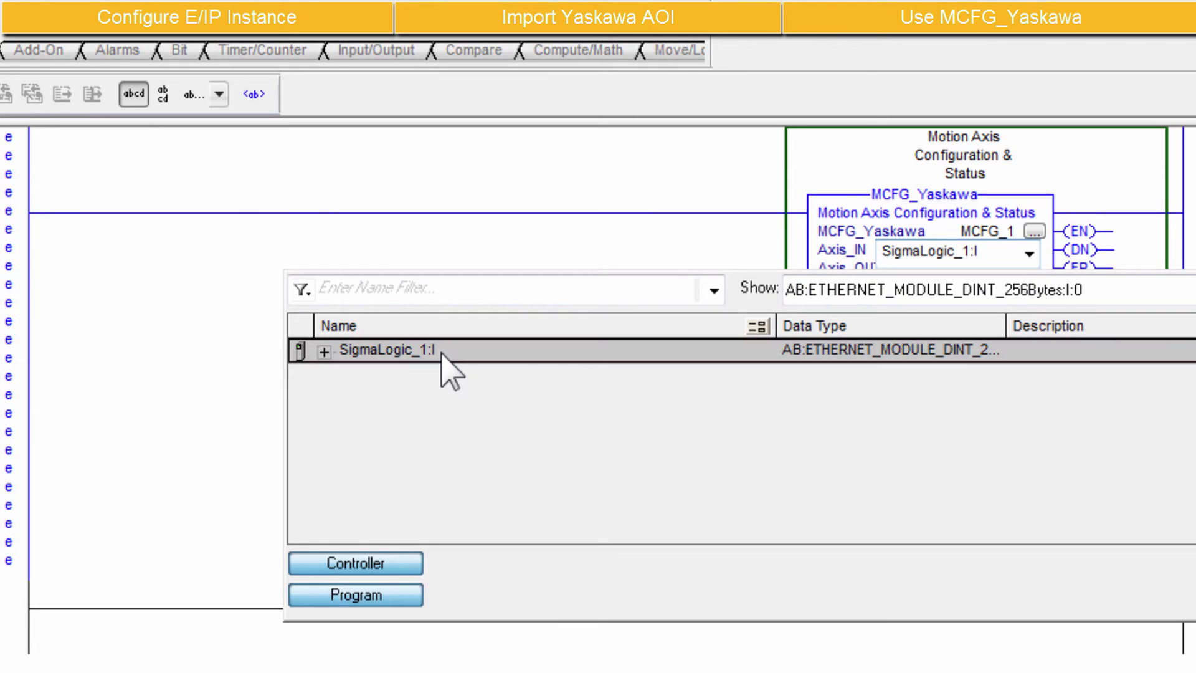
pyautogui.press('Return')
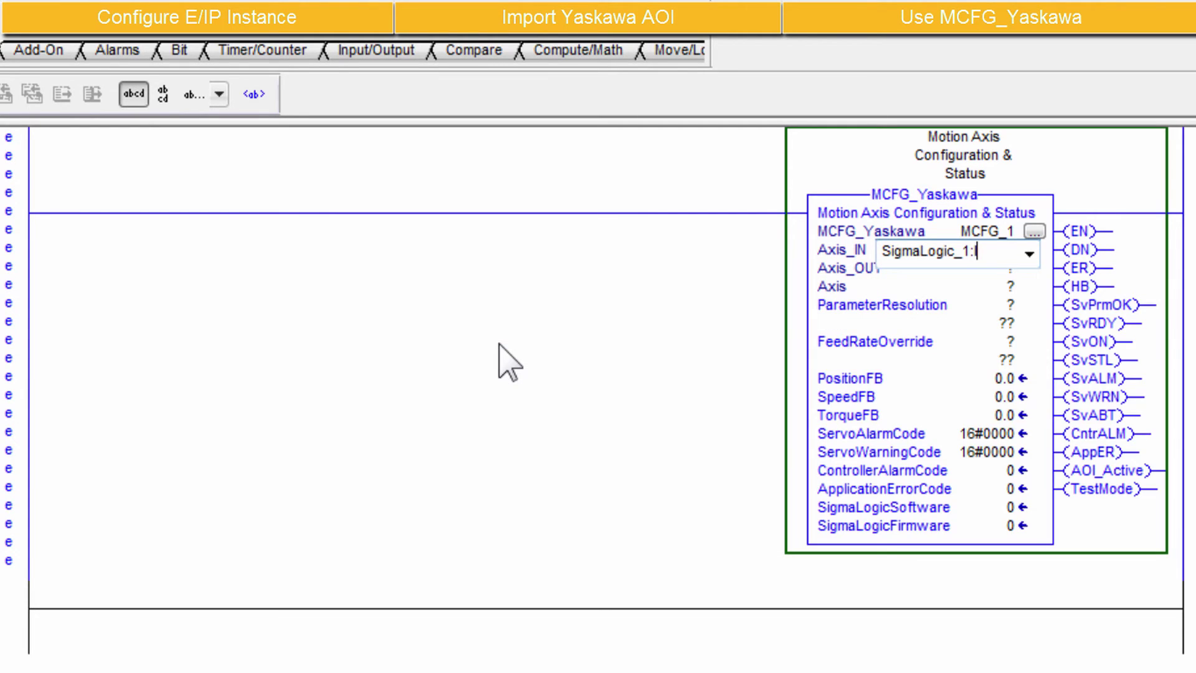
# Step: Assign SigmaLogic_1:O to the Axis_OUT operand
pyautogui.press('Return')
pyautogui.press('Return')
pyautogui.click(1029, 272)
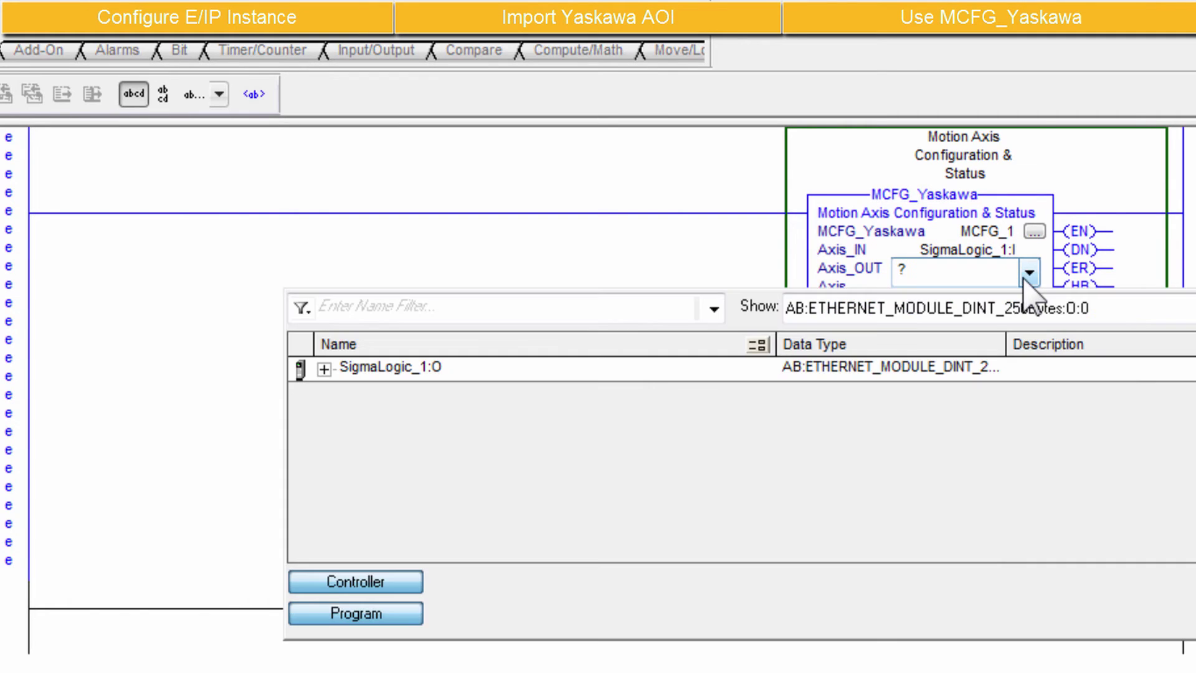
pyautogui.doubleClick(615, 369)
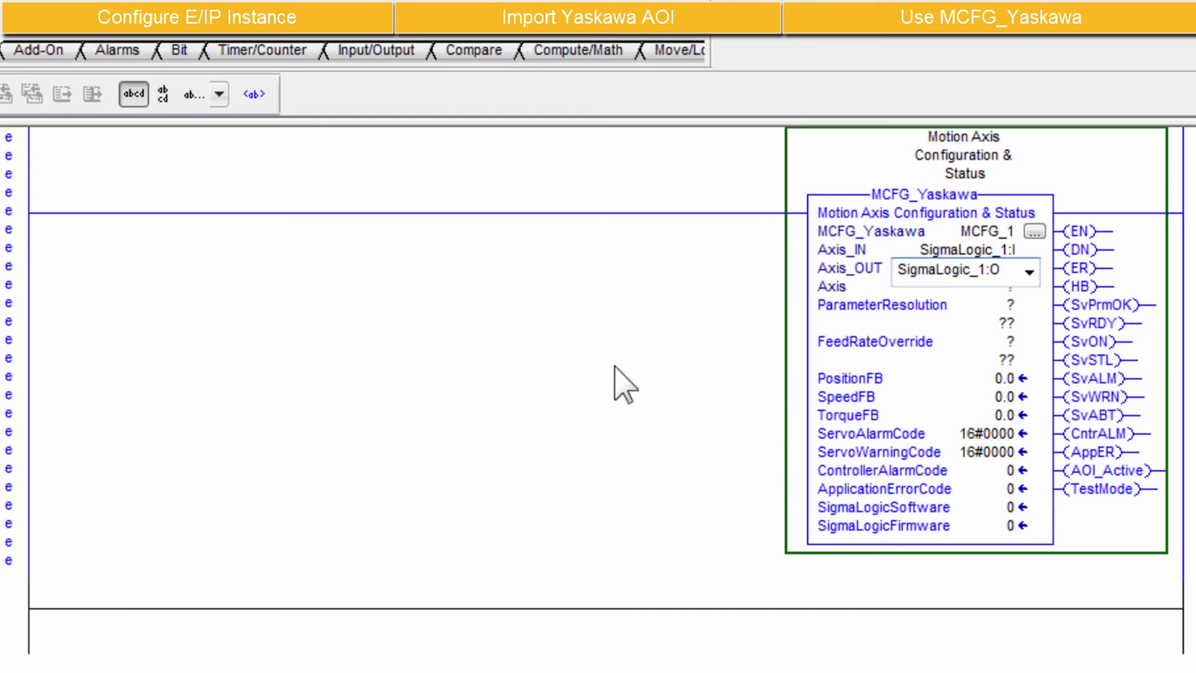
pyautogui.press('Return')
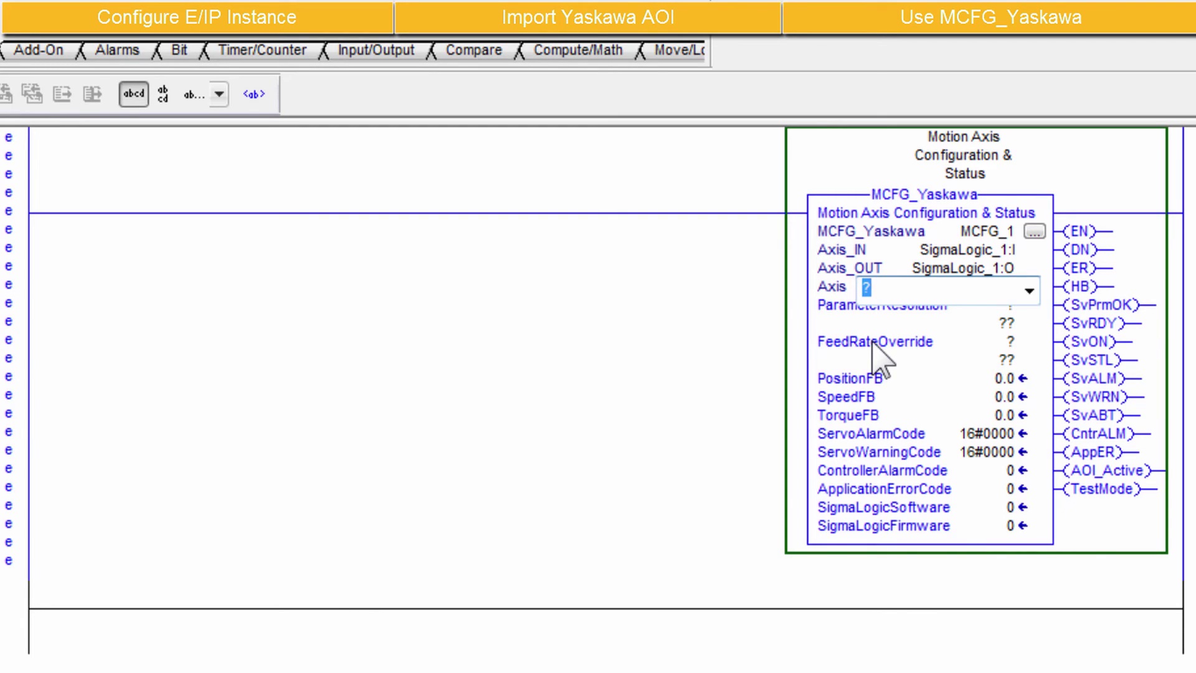
# Step: Create the new Yaskawa_EIP_Servo tag YaskawaServo_1 and assign it to Axis
pyautogui.hotkey('ctrl', 'w')
pyautogui.write('Yask')
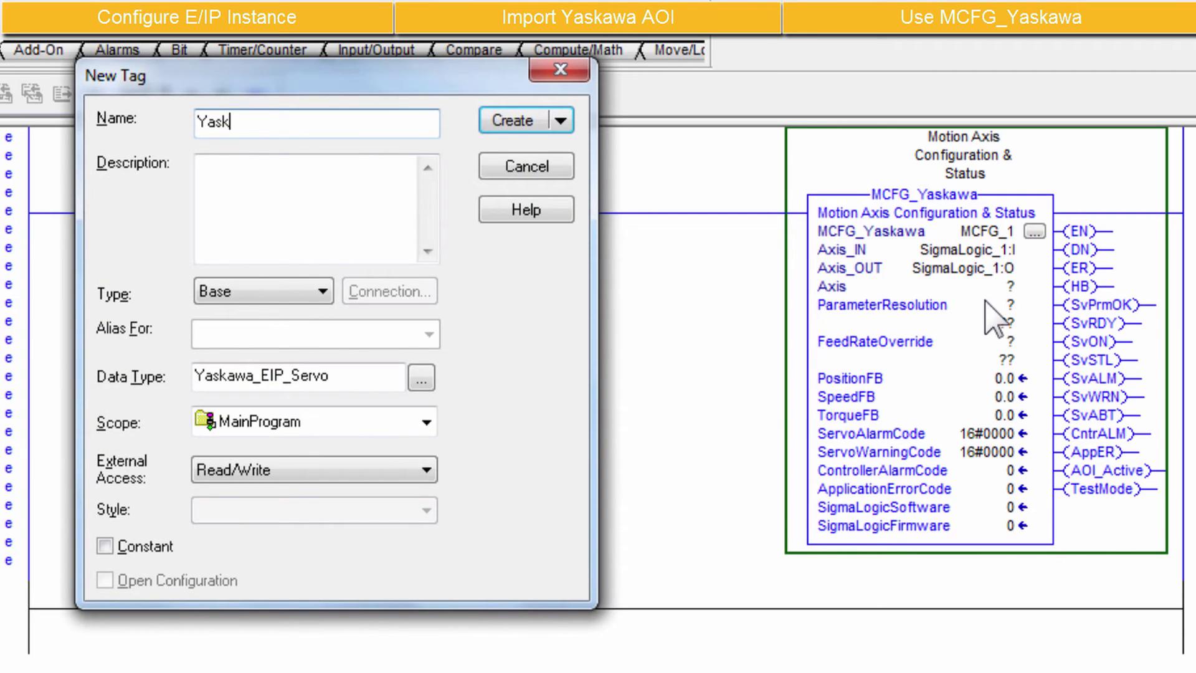
pyautogui.write('awaServo_1')
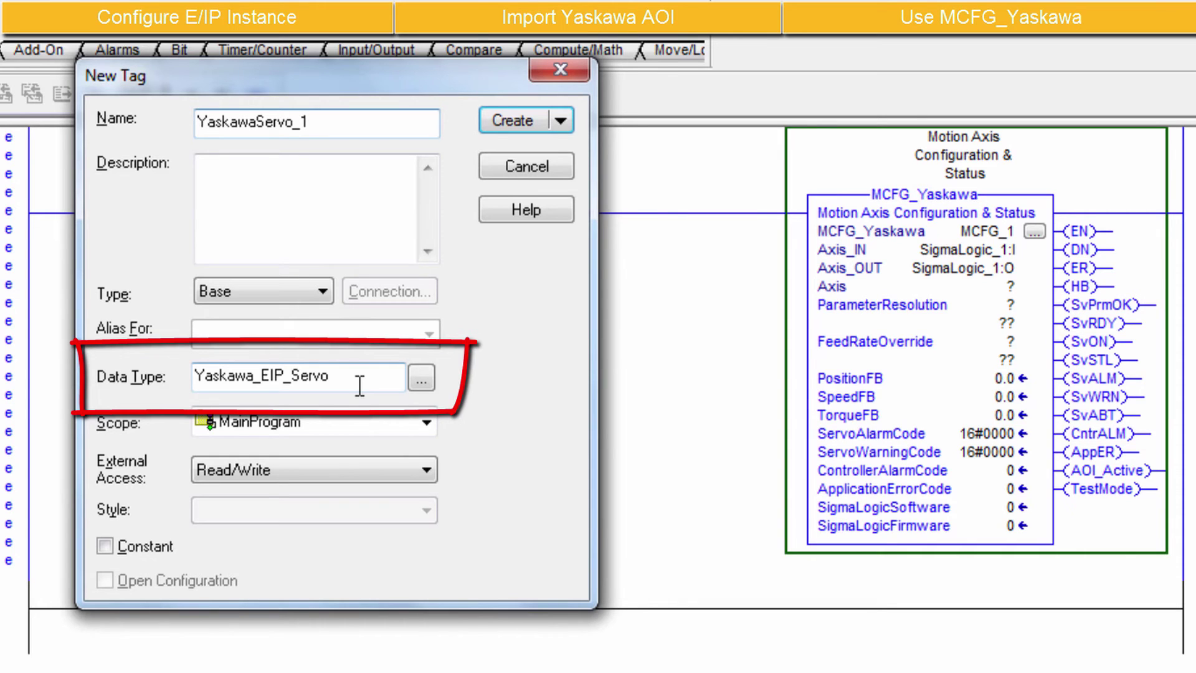
pyautogui.press('Return')
pyautogui.press('Return')
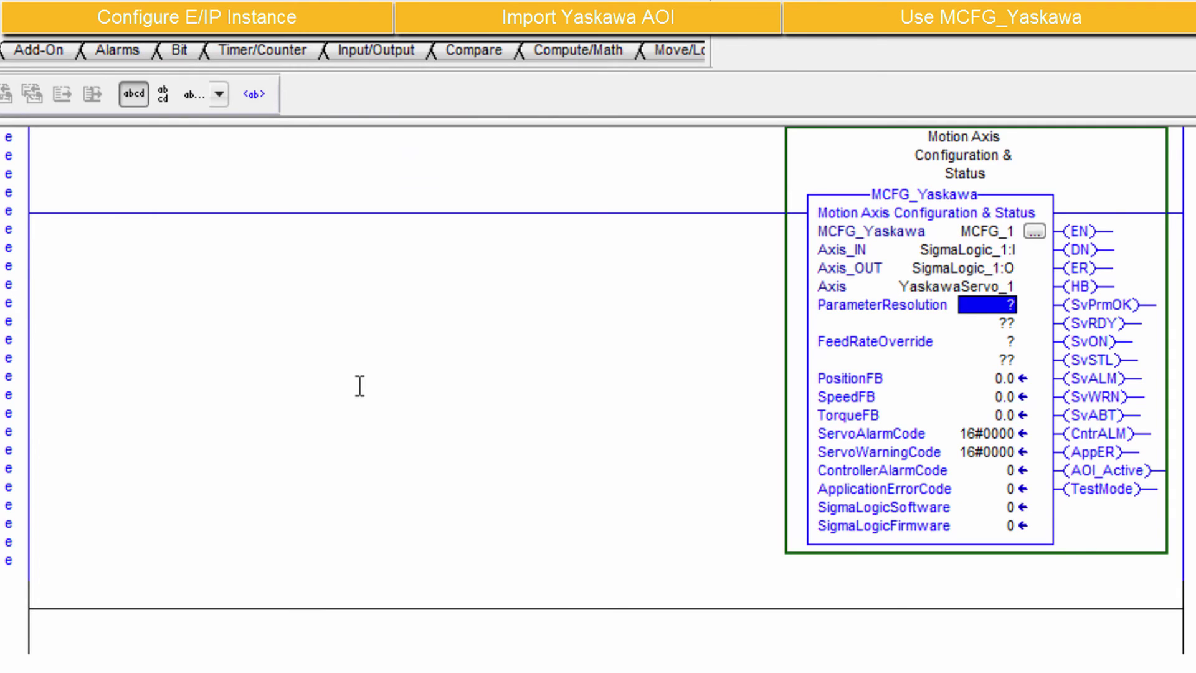
# Step: Enter 3 for ParameterResolution and 100 for FeedRateOverride
pyautogui.write('3')
pyautogui.press('Return')
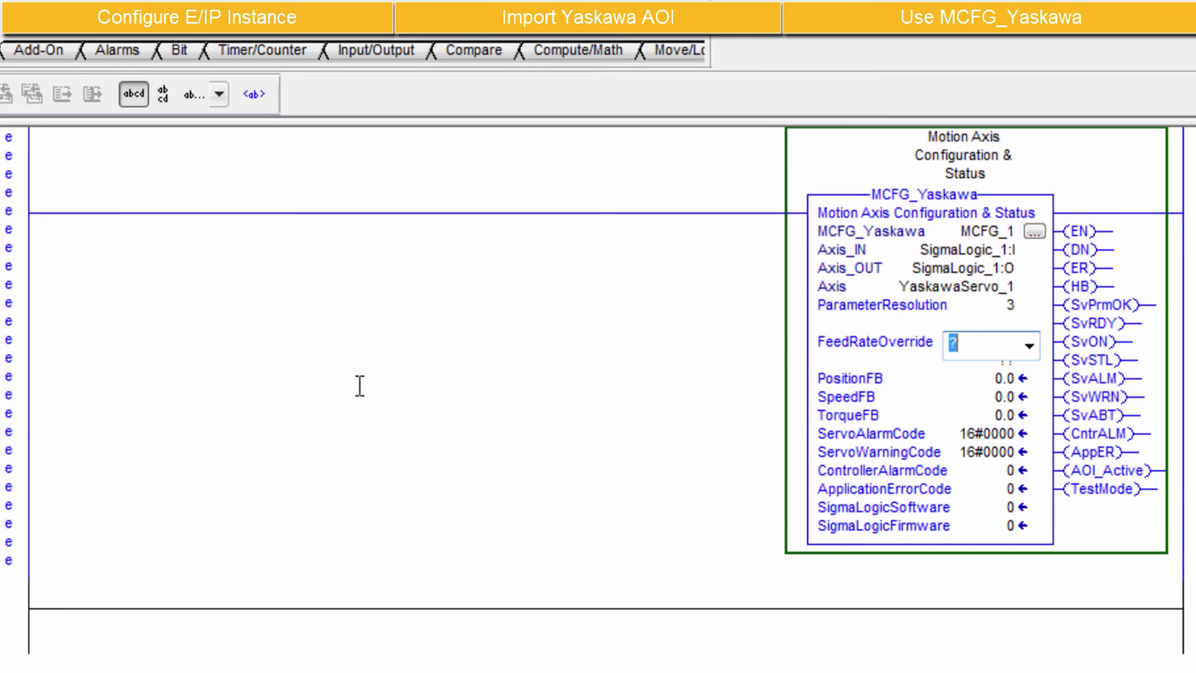
pyautogui.write('100')
pyautogui.press('Return')
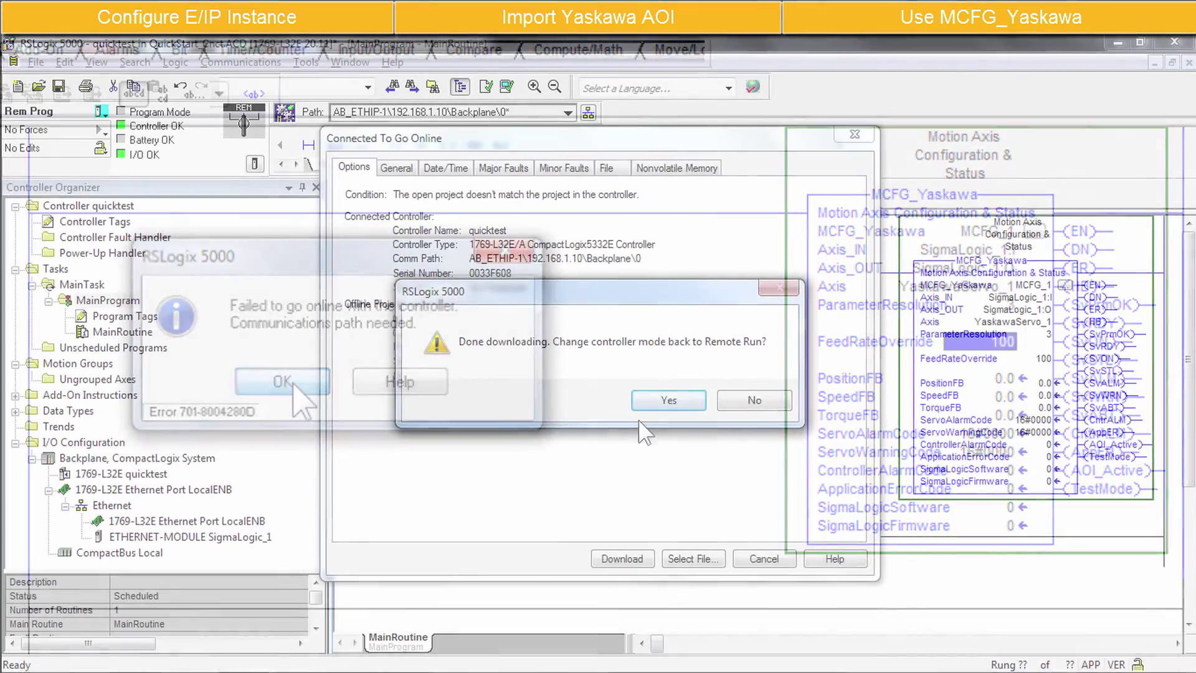
# Step: Confirm returning the controller to Remote Run after the download
pyautogui.click(668, 400)
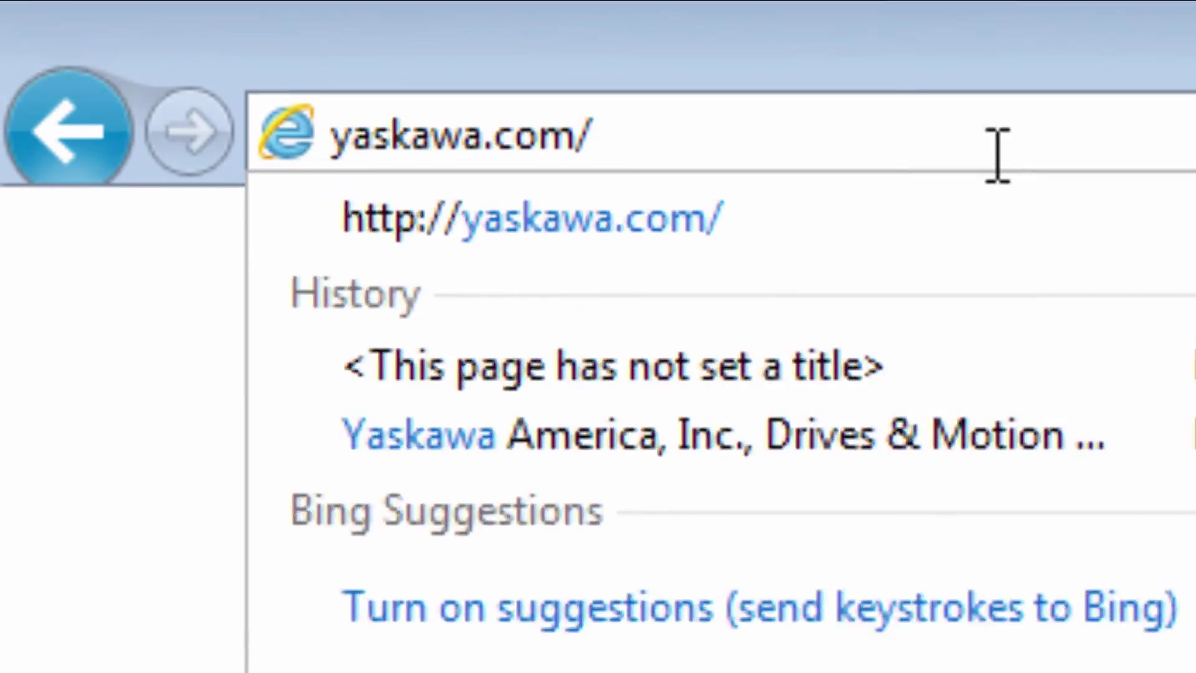
# Step: Load yaskawa.com/sigmalogic and view the SigmaLogic Software Package's Downloads and Support sections
pyautogui.write('sigmalogic')
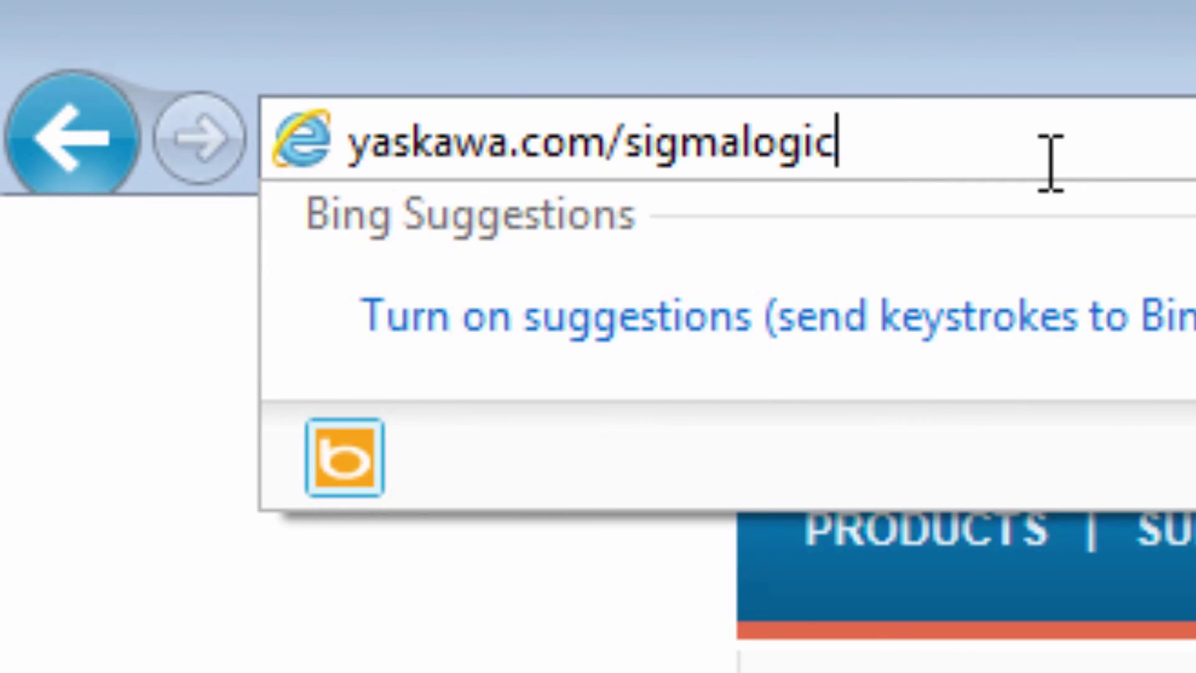
pyautogui.press('Return')
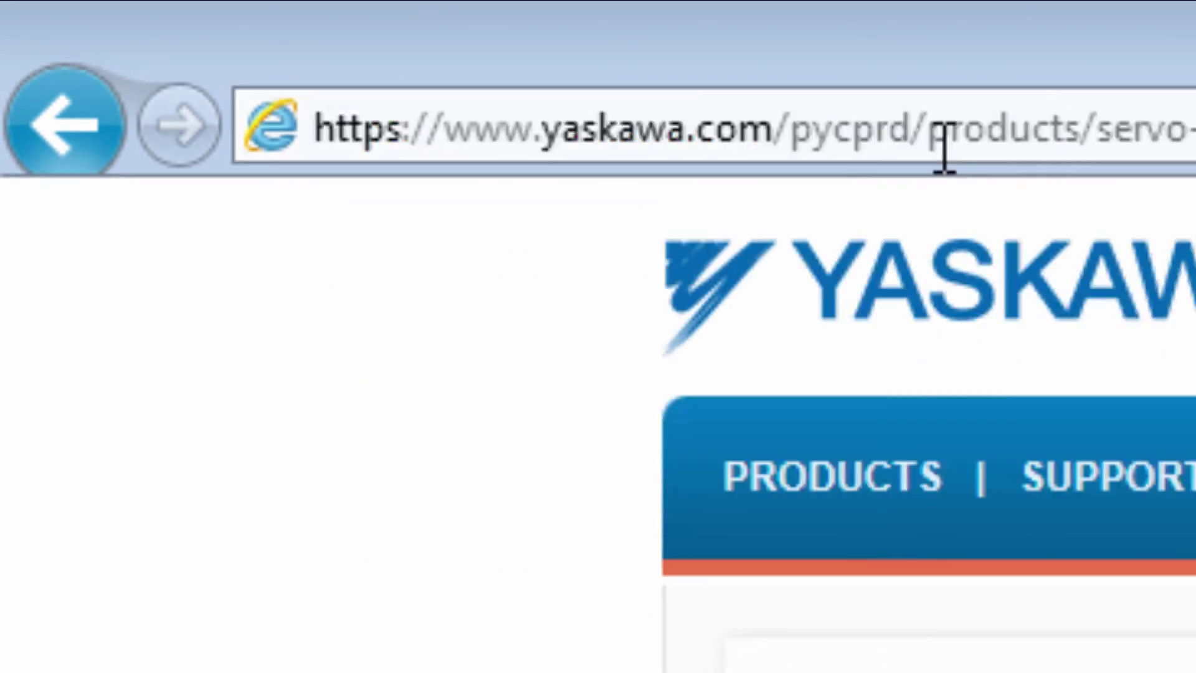
pyautogui.click(482, 479)
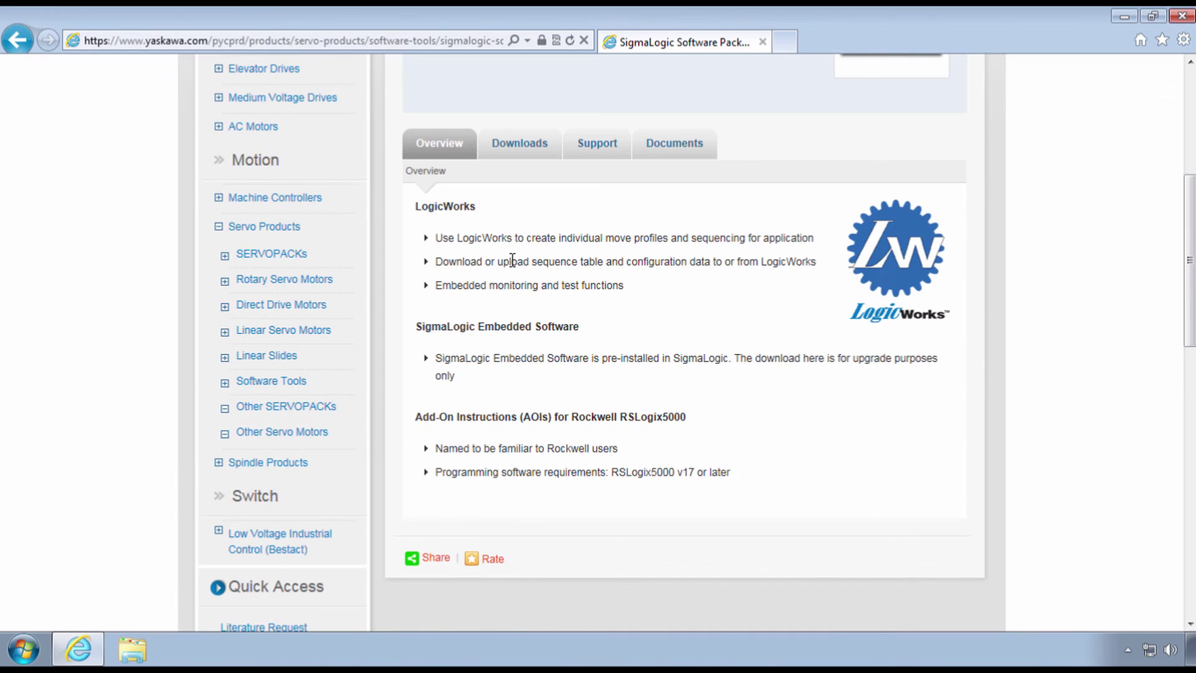
pyautogui.click(530, 144)
pyautogui.click(608, 150)
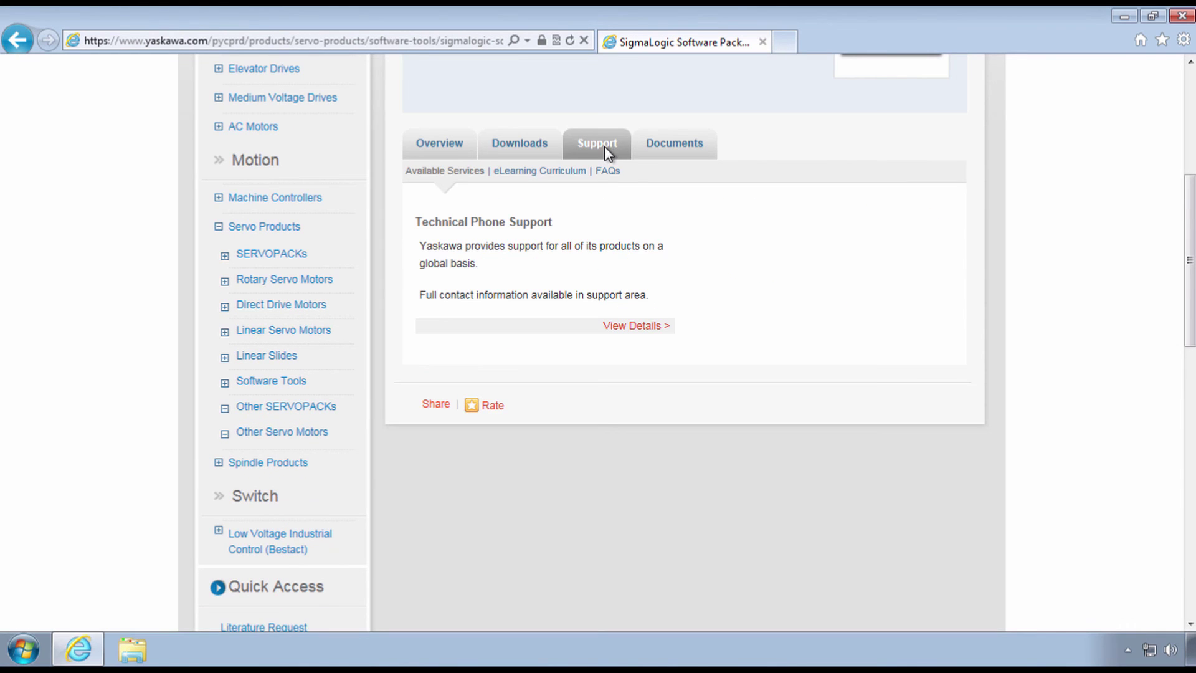